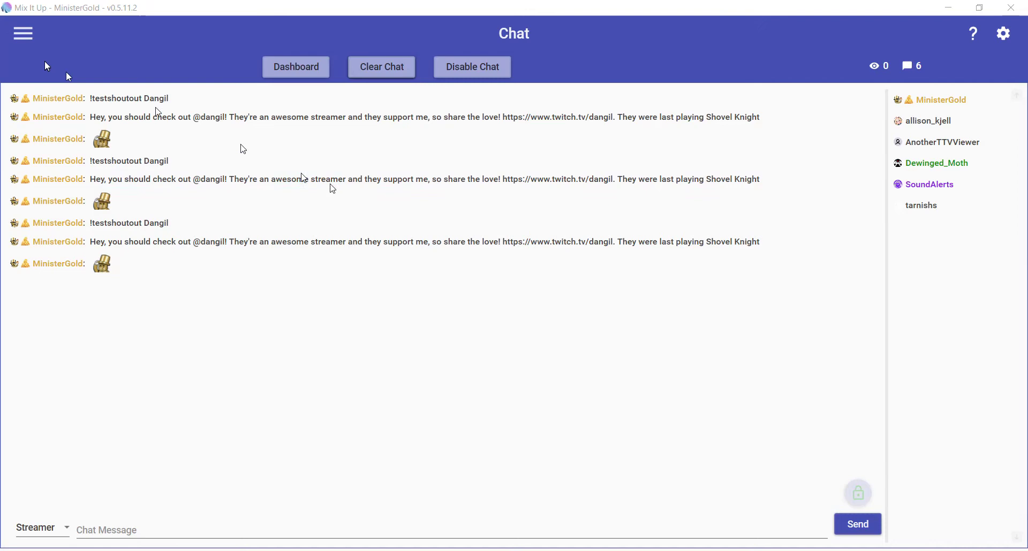
Go to the Events page listing Twitch event commands, including Channel Raided.
left_click(17, 34)
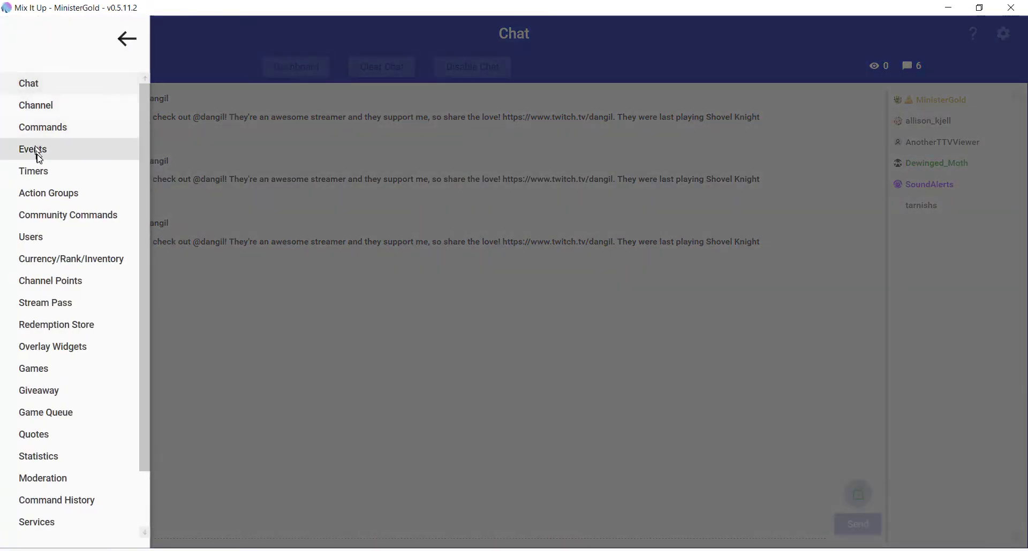
left_click(38, 152)
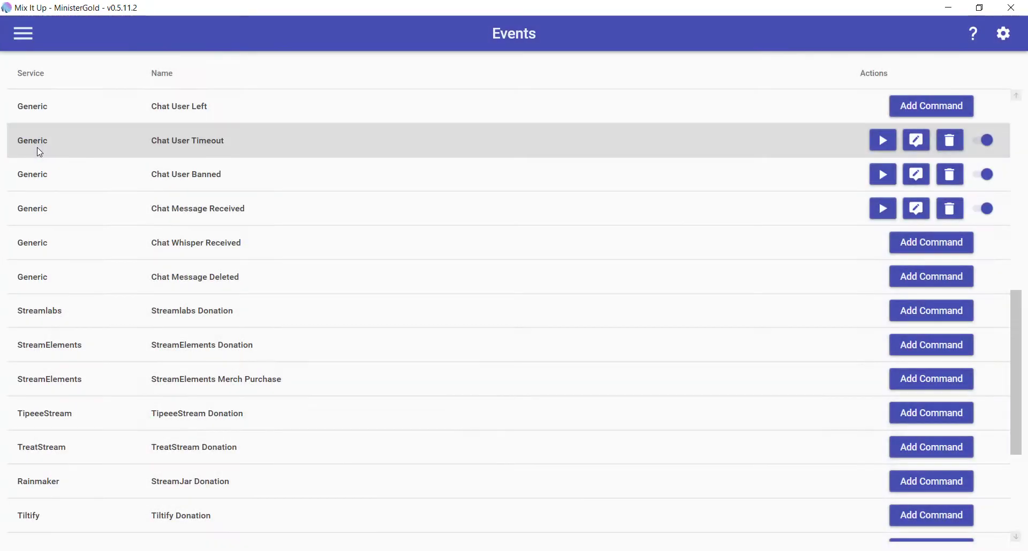
scroll(76, 147, "up", 10)
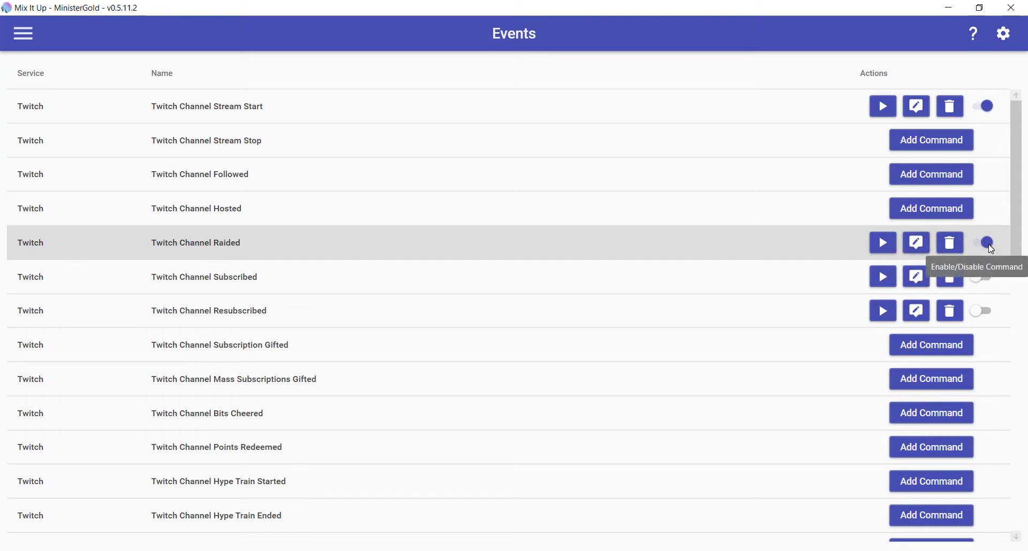
Edit the Twitch Channel Raided command and inspect its 15-second Wait action.
left_click(916, 243)
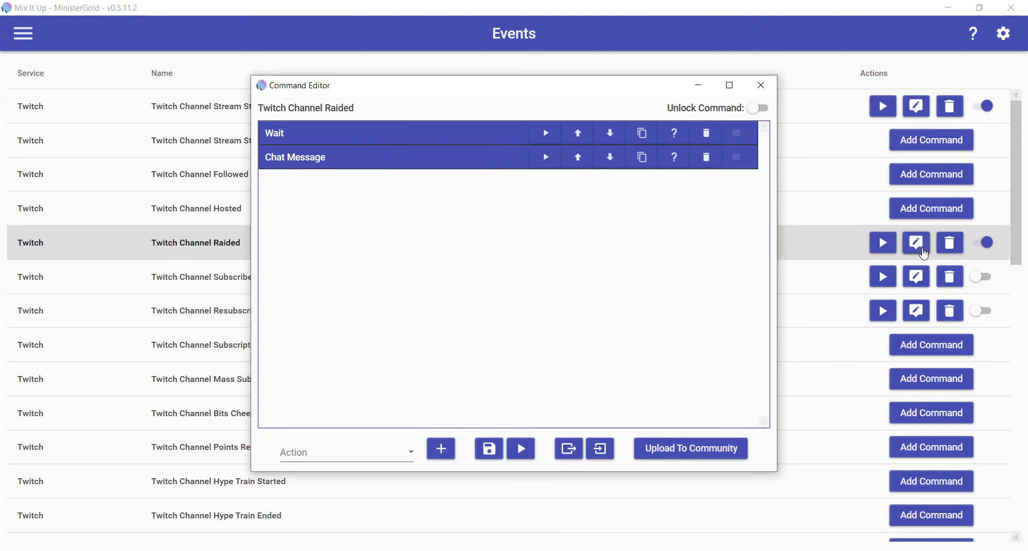
left_click(404, 133)
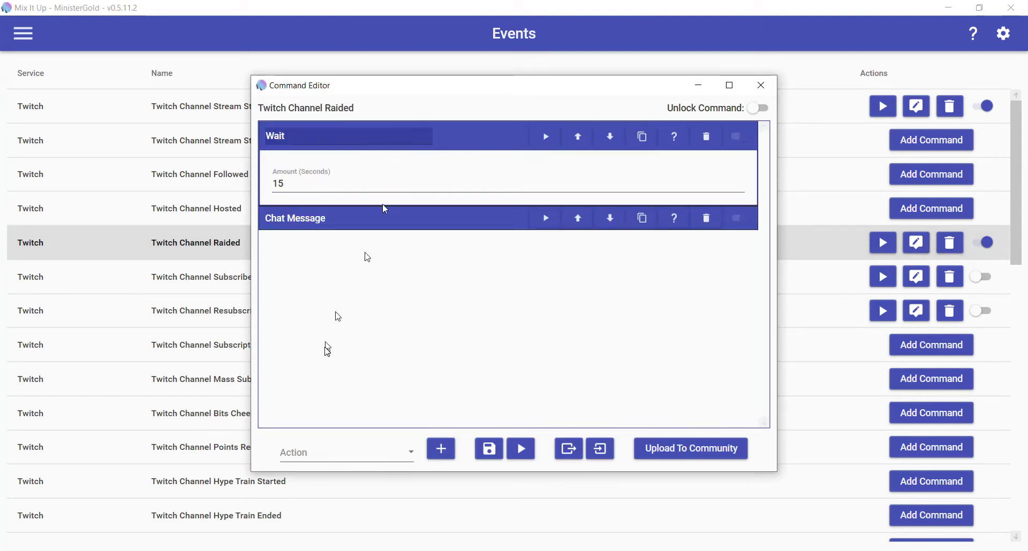
left_click(394, 451)
scroll(375, 386, "down", 3)
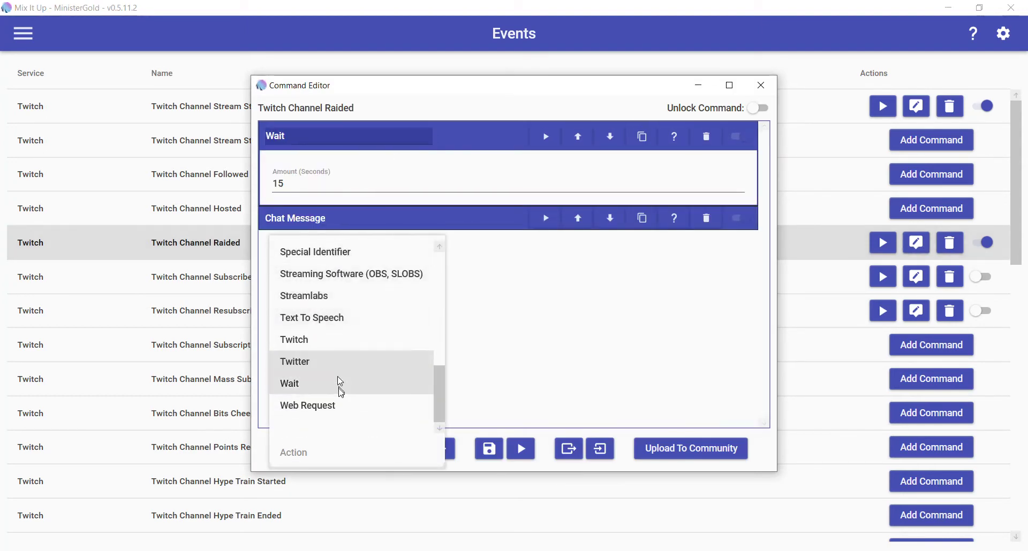
left_click(488, 369)
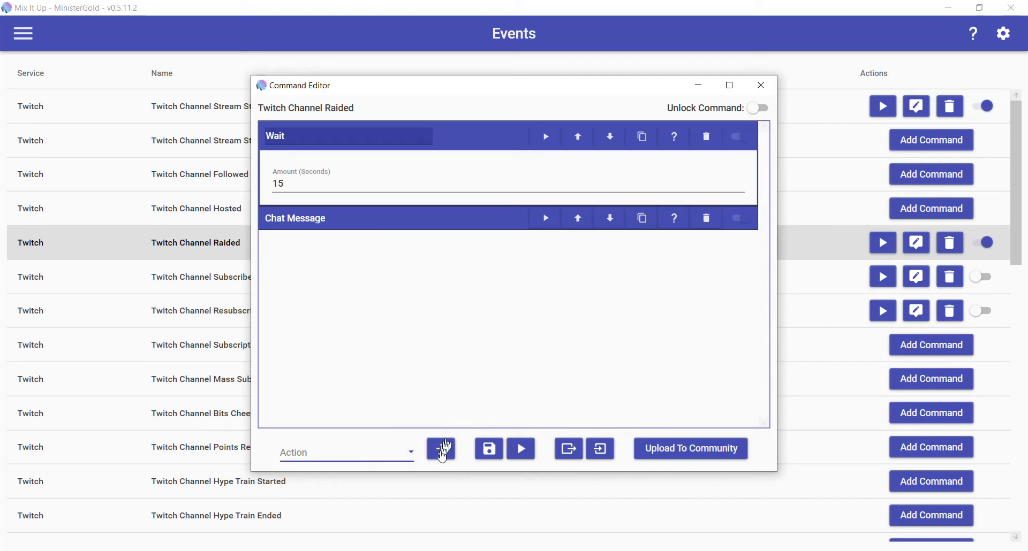
left_click(468, 174)
Reveal the raid Chat Message text, then switch to the Special Identifiers wiki in Chrome.
left_click(450, 221)
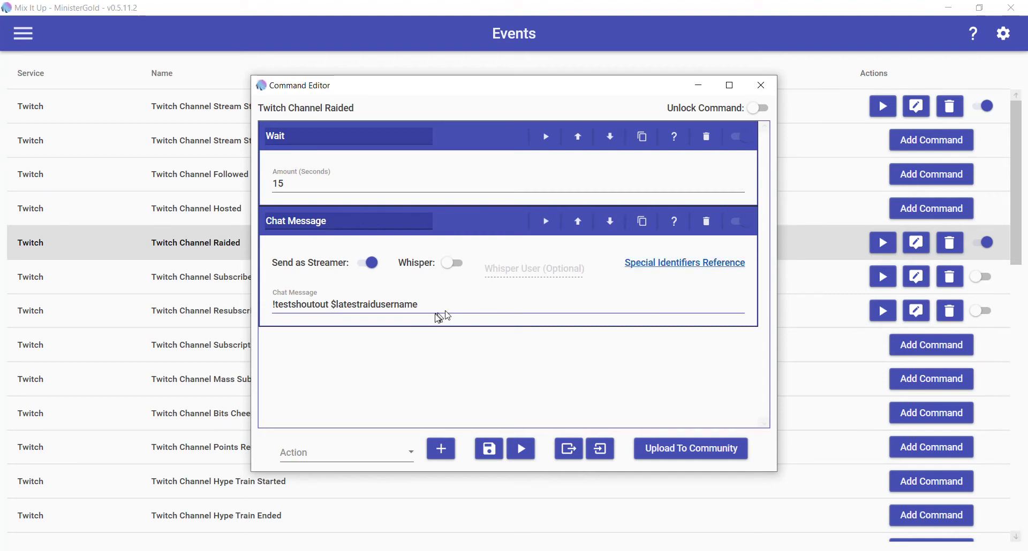
key("alt+Tab")
key("Tab")
key("Tab")
key("Tab")
key("Tab")
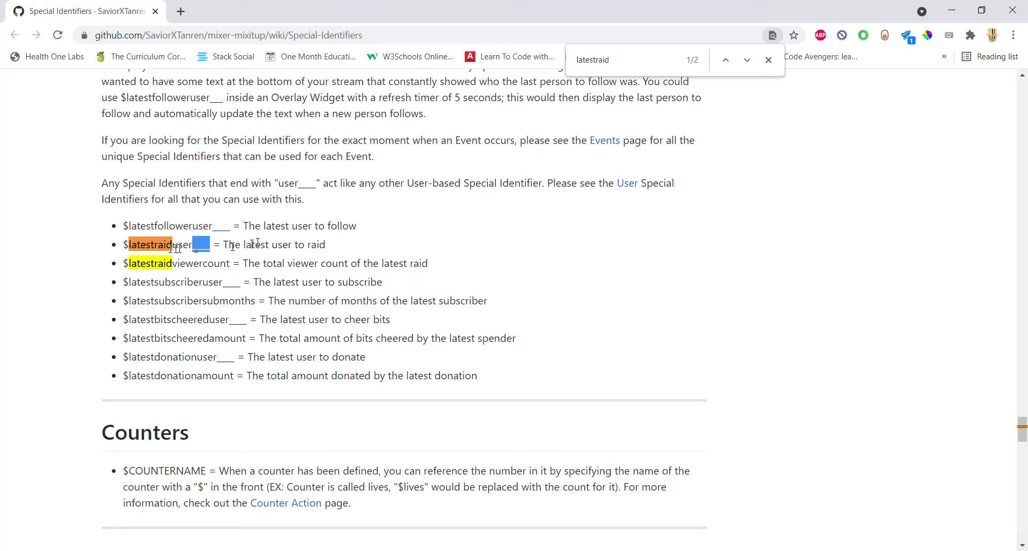
Return from the wiki to the raid command in Mix It Up's Command Editor.
key("alt+Tab")
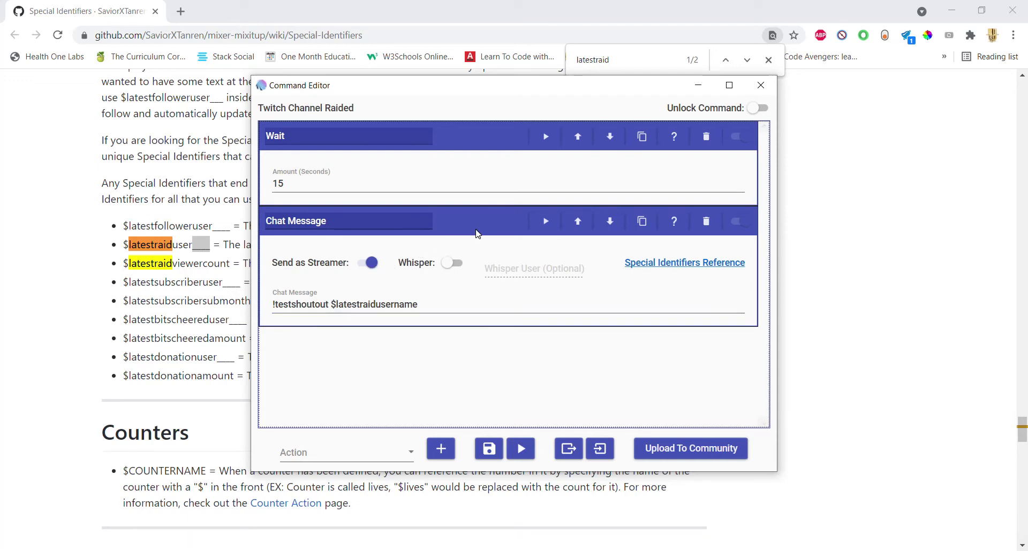
Collapse the Wait and Chat Message actions and save the raid command.
left_click(474, 138)
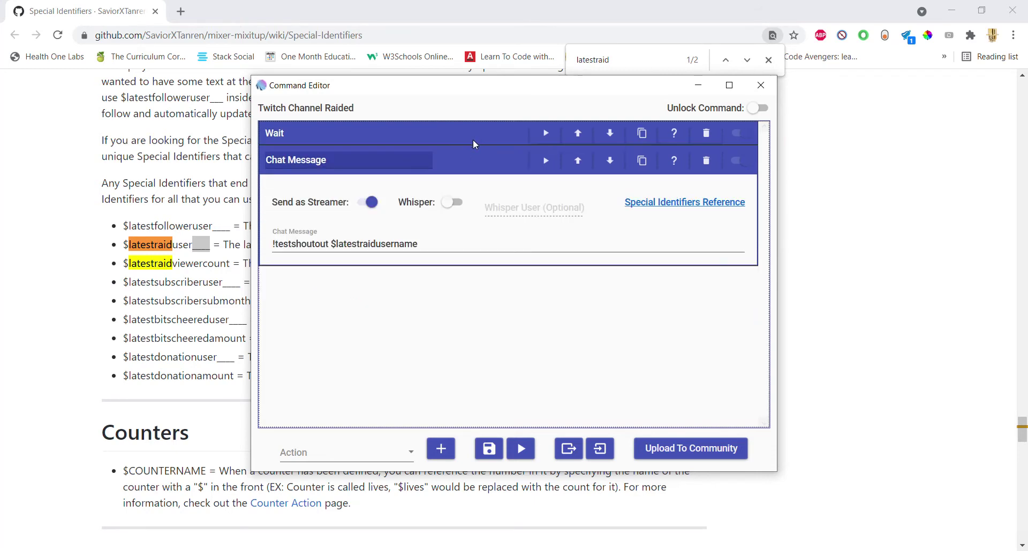
left_click(471, 168)
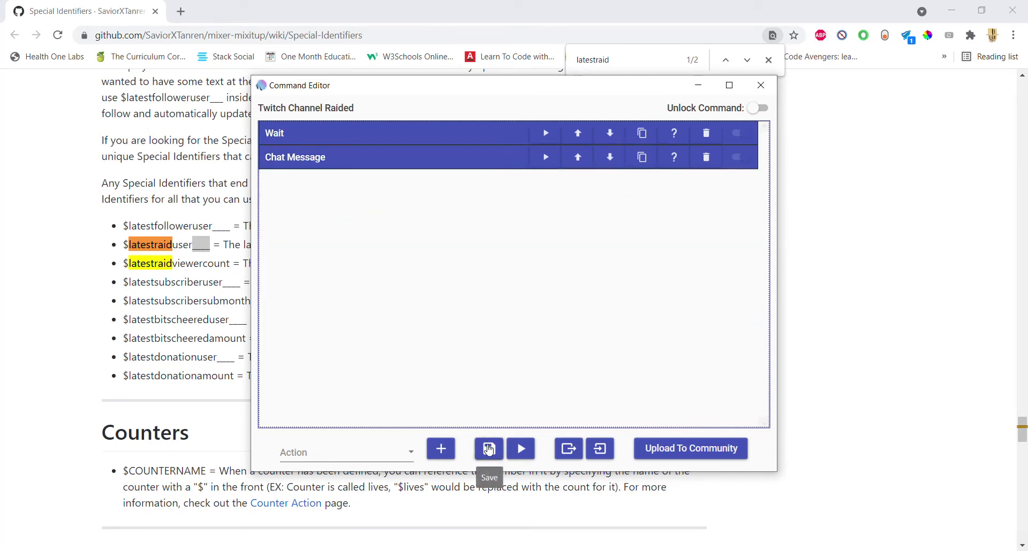
left_click(488, 450)
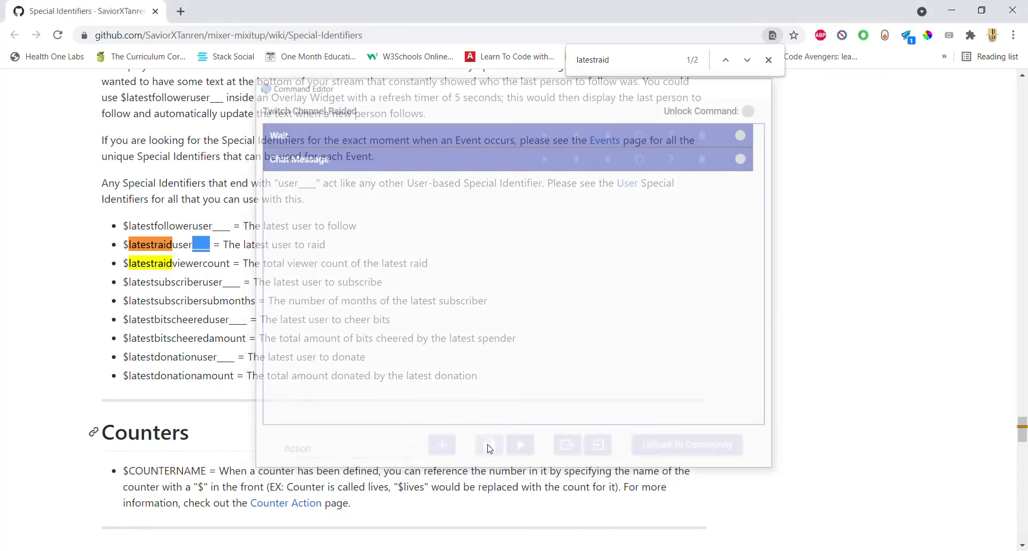
Bring Mix It Up forward and go to the Commands page.
key("alt+Tab")
left_click(375, 206)
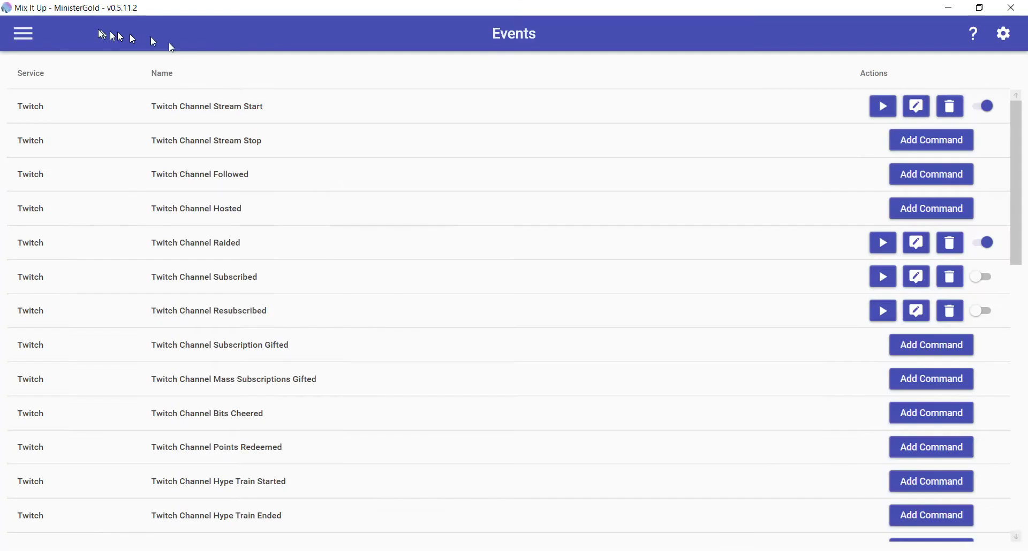
left_click(27, 34)
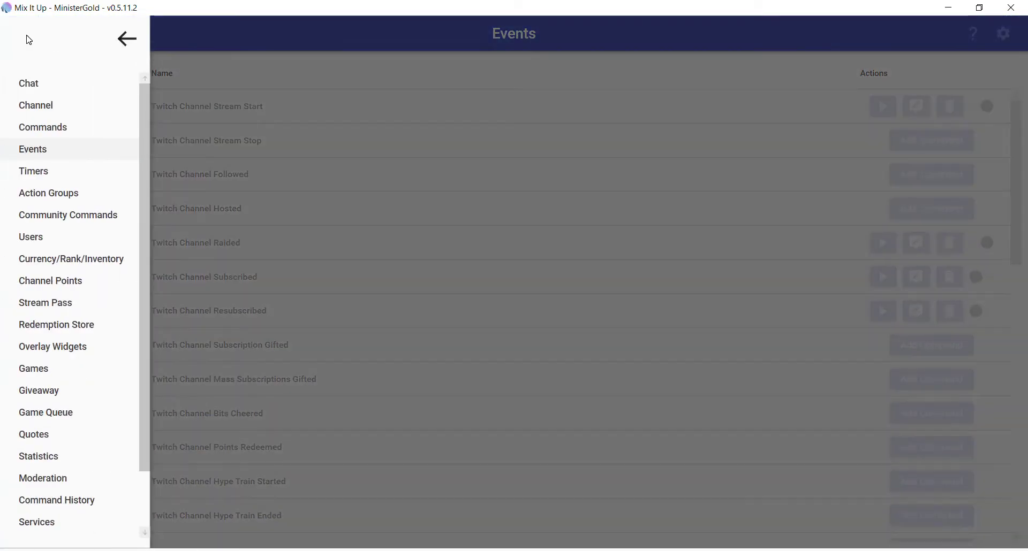
left_click(36, 136)
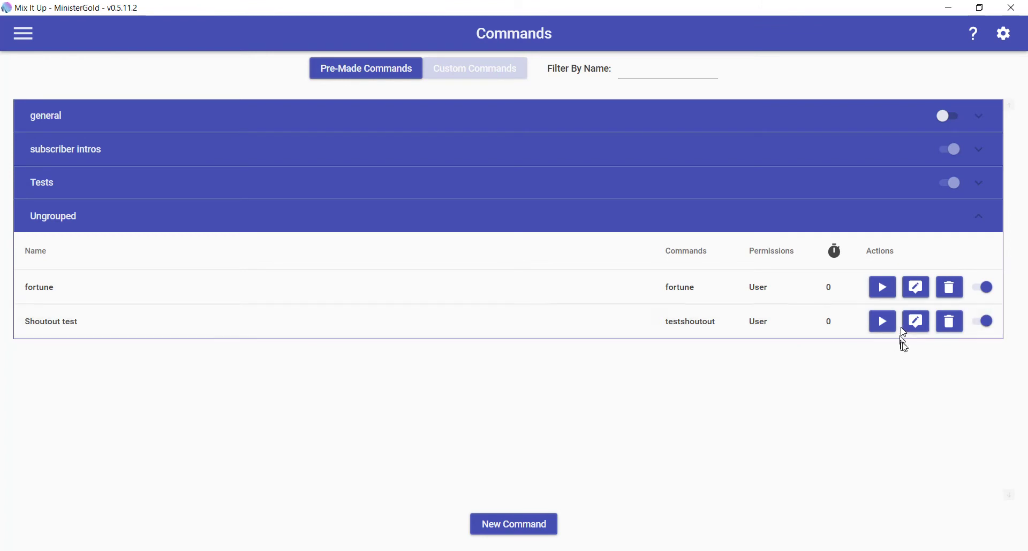
Open the Shoutout test command and place the cursor in its Chat Message text.
left_click(915, 324)
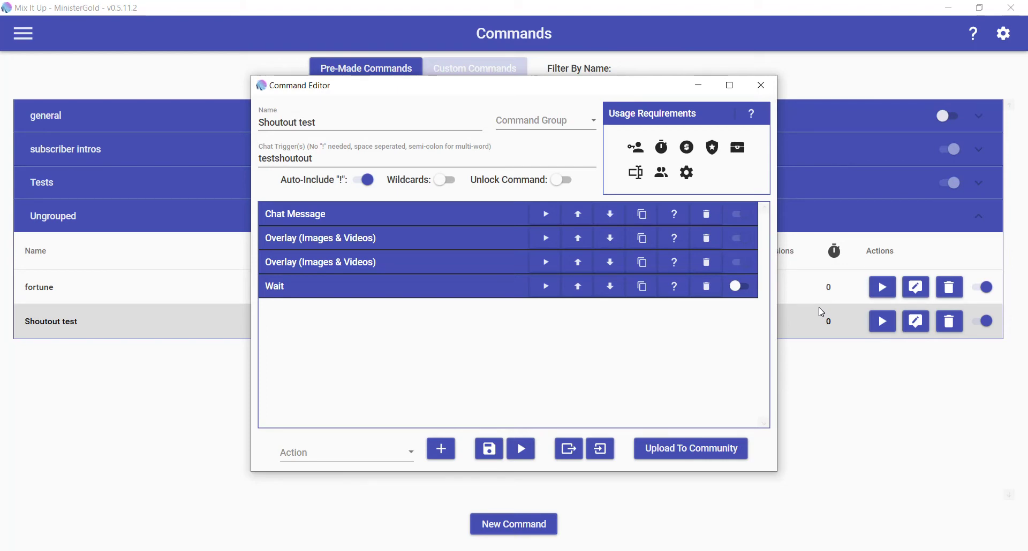
left_click(403, 216)
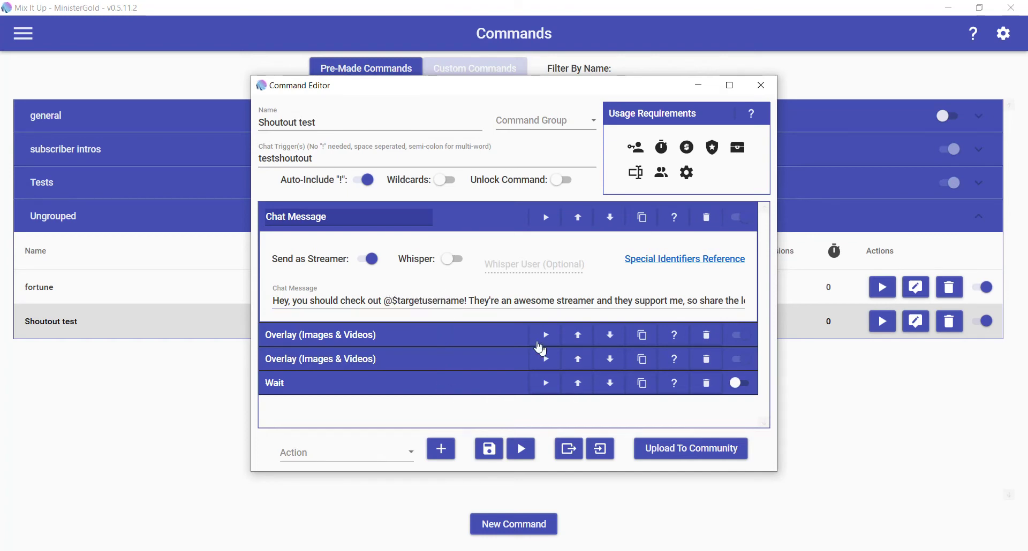
left_click(517, 300)
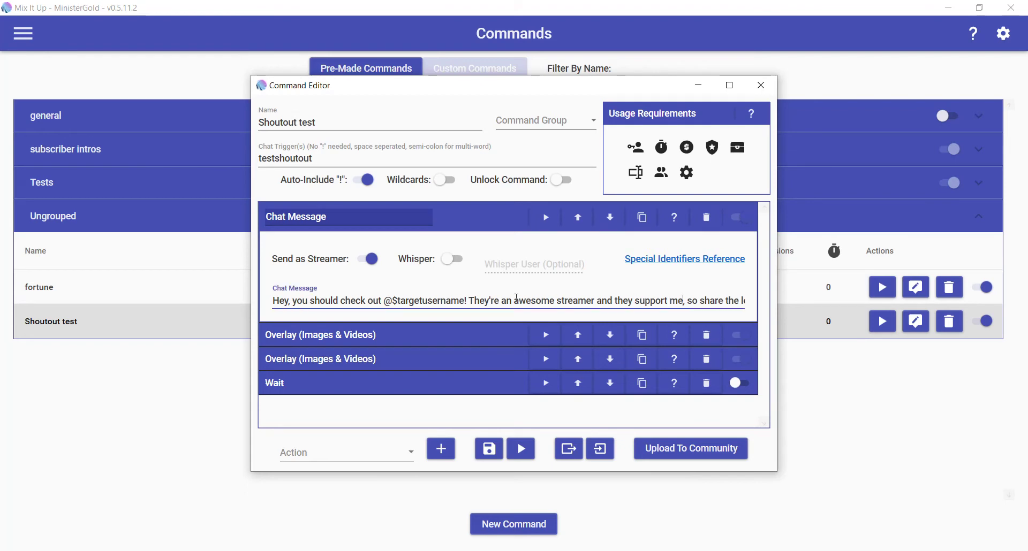
Keep the message ending in $targetuserstreamgame, undoing a trial deletion, and collapse the action.
key("ctrl+Right")
key("ctrl+Right")
key("ctrl+Right")
key("ctrl+Right")
key("ctrl+Right")
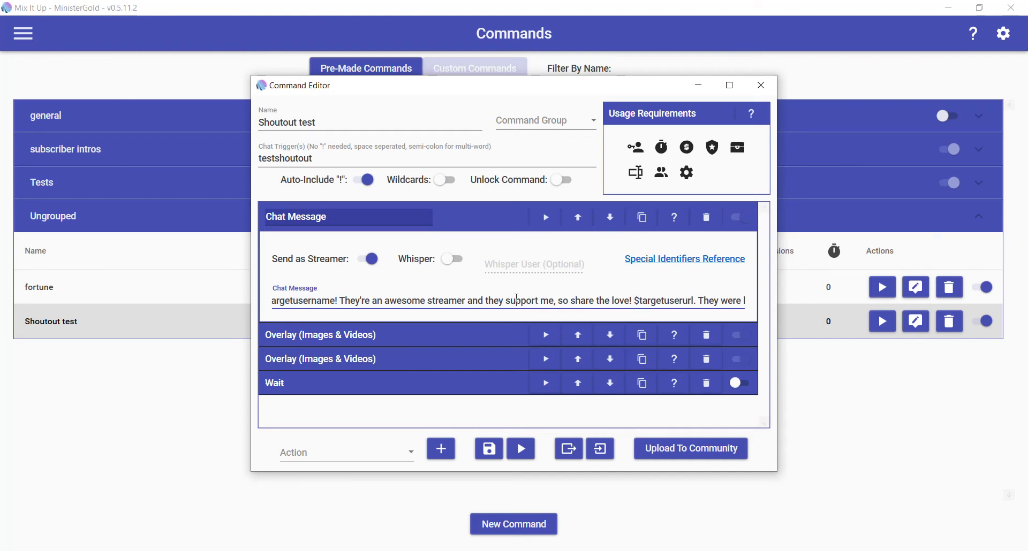
key("End")
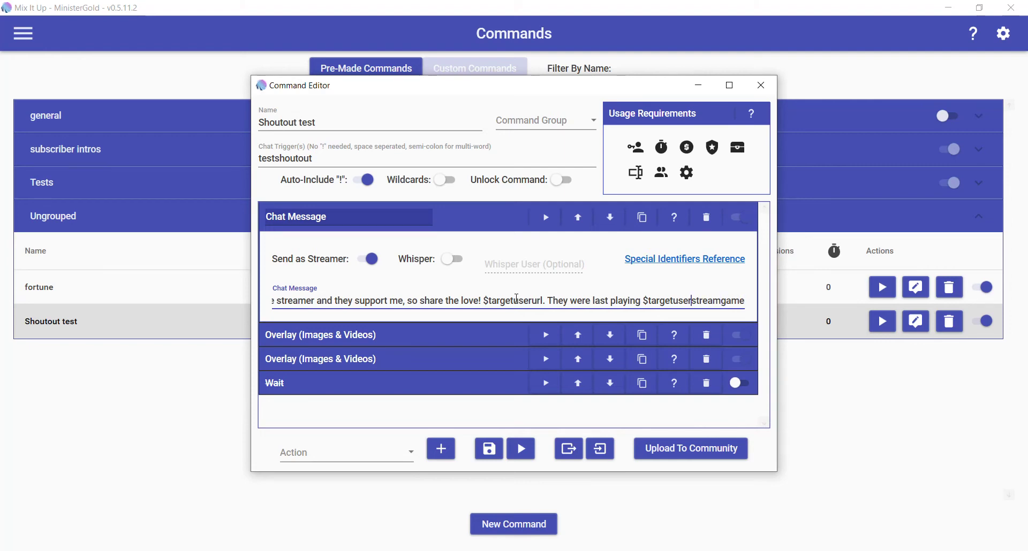
key("ctrl+shift+Left")
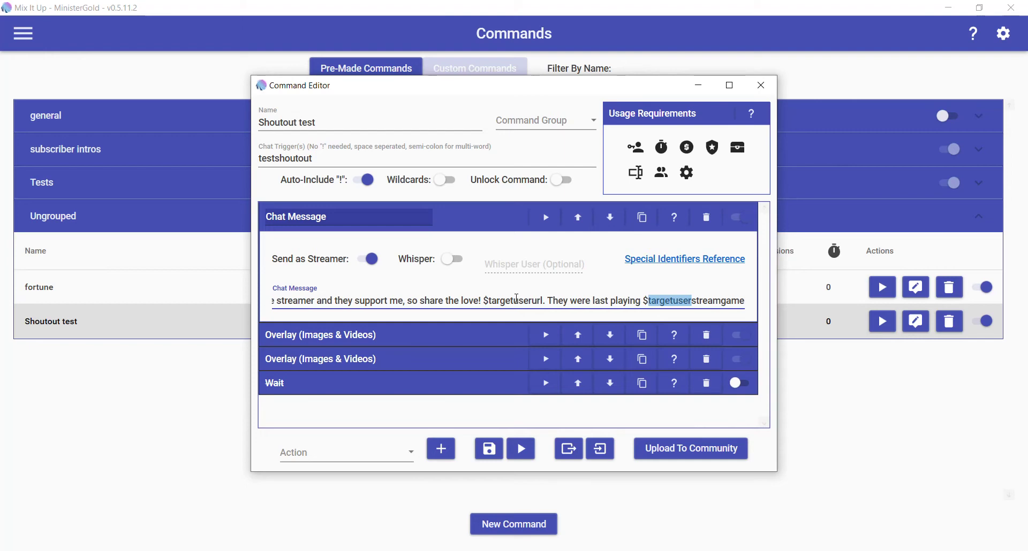
key("BackSpace")
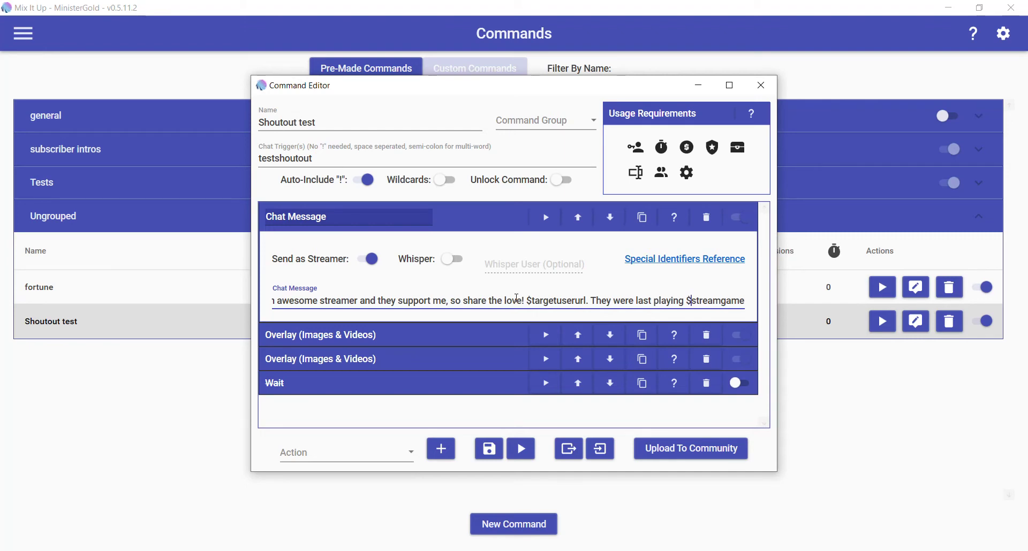
key("ctrl+z")
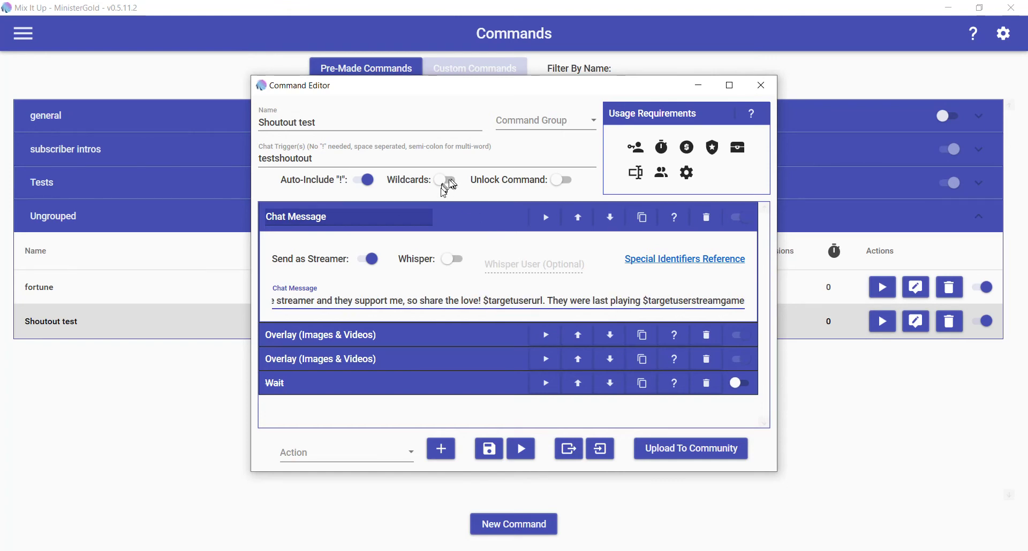
left_click(470, 220)
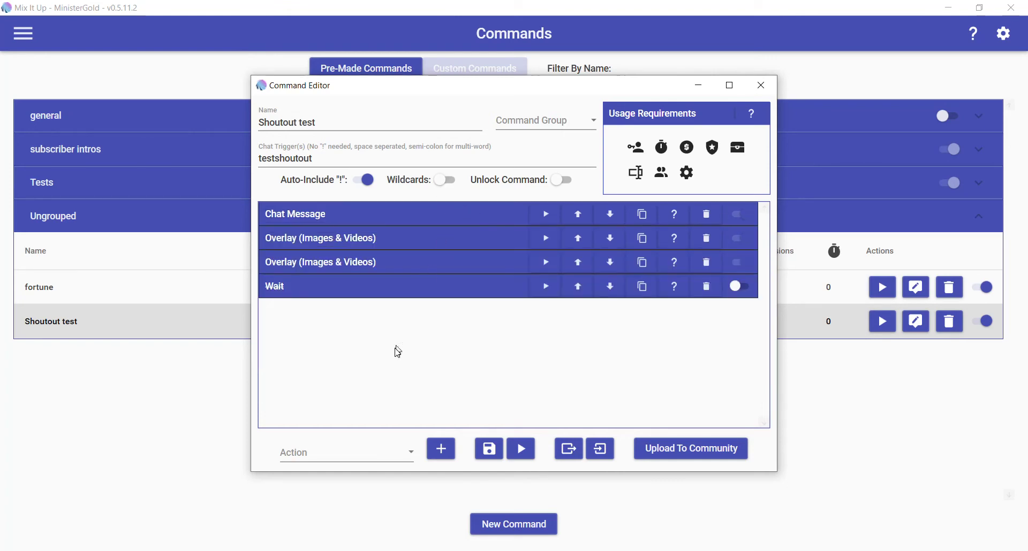
Browse the action type list without adding one, then expand the avatar image overlay.
left_click(407, 458)
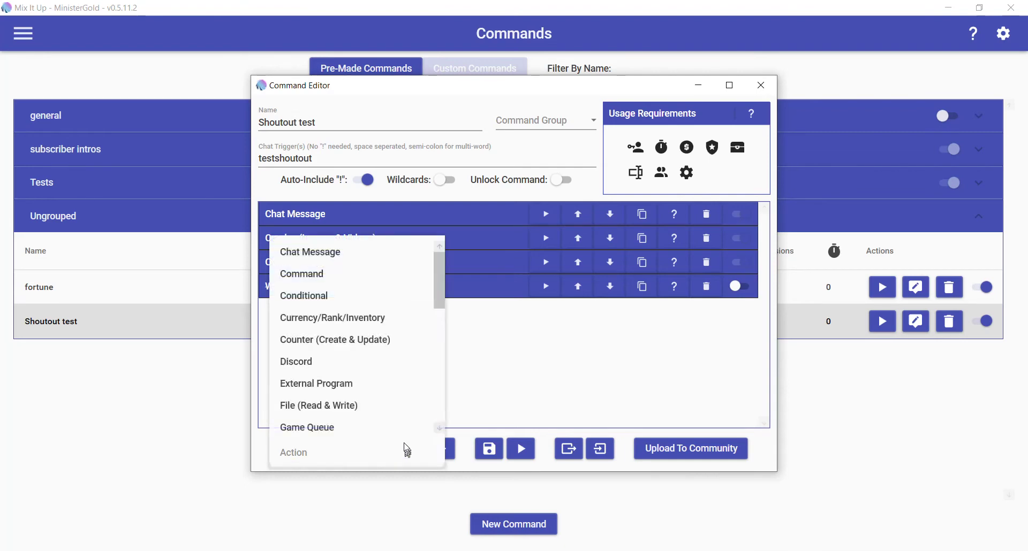
scroll(385, 379, "down", 3)
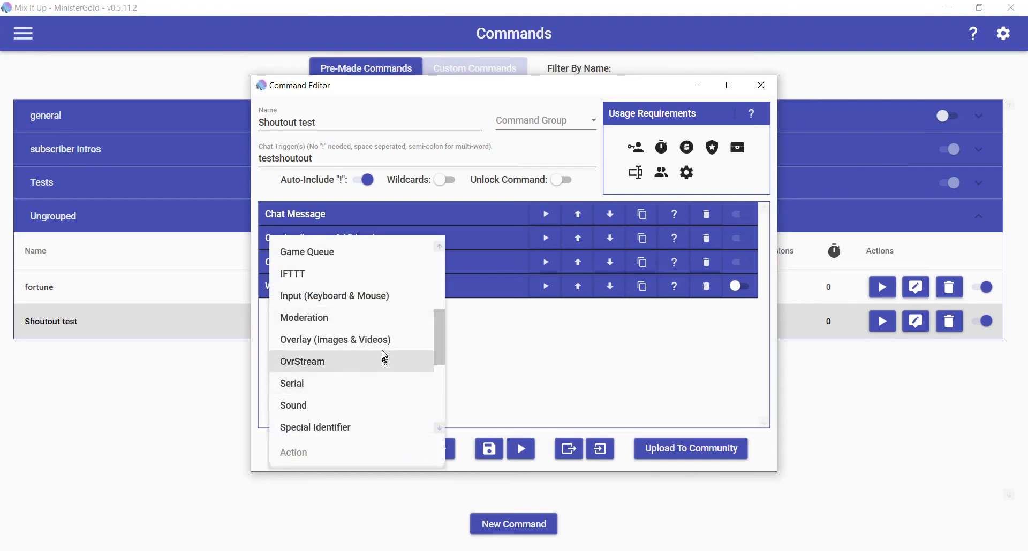
left_click(500, 350)
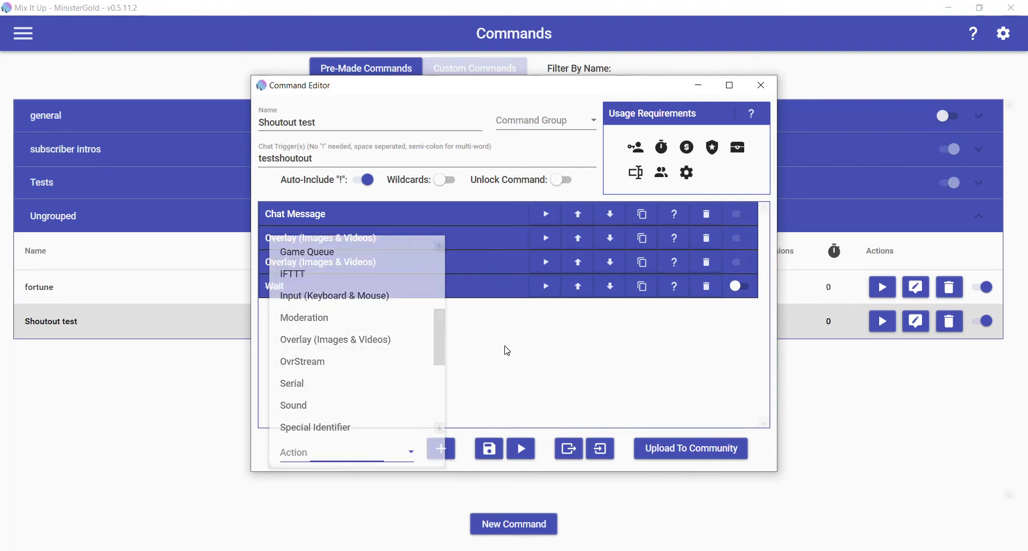
left_click(466, 240)
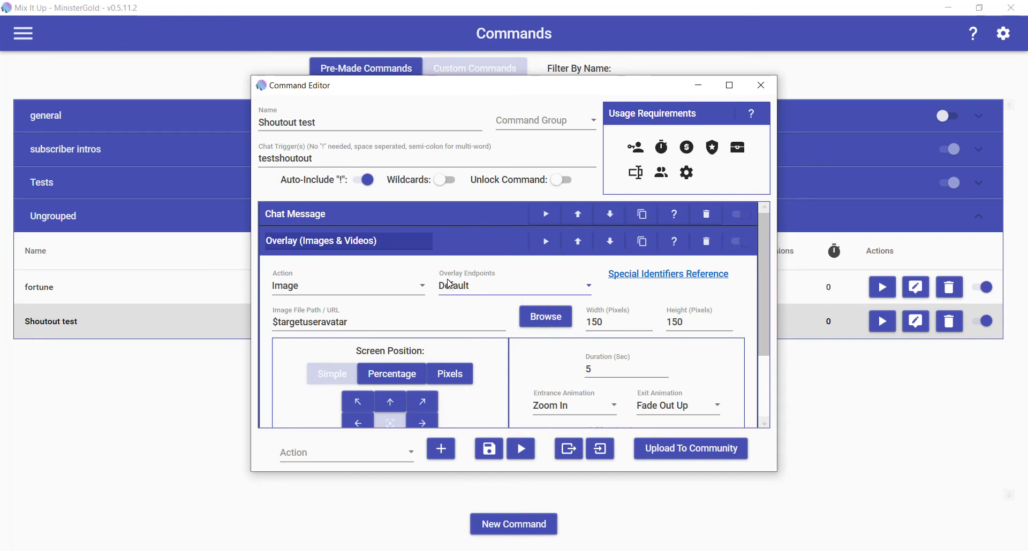
scroll(399, 316, "down", 3)
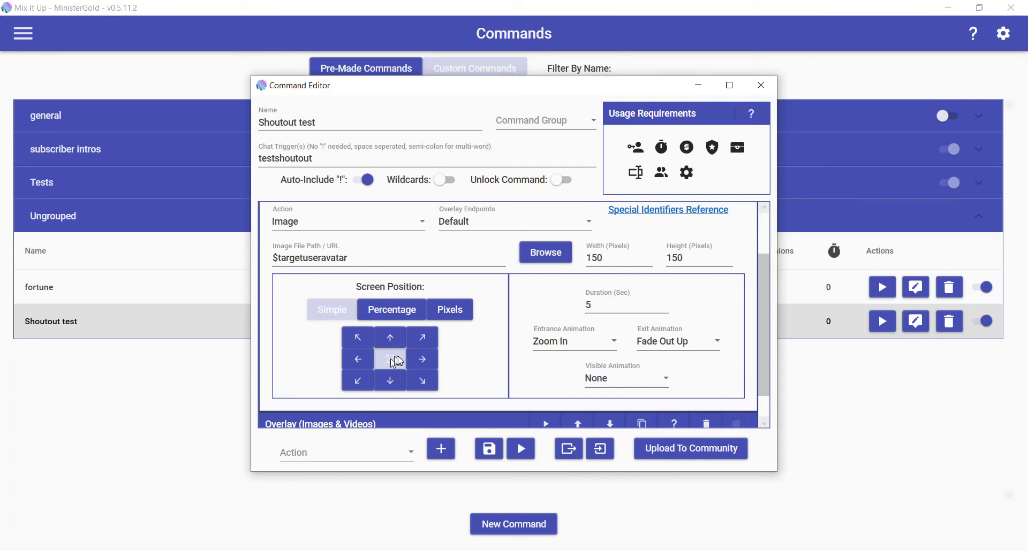
left_click(391, 363)
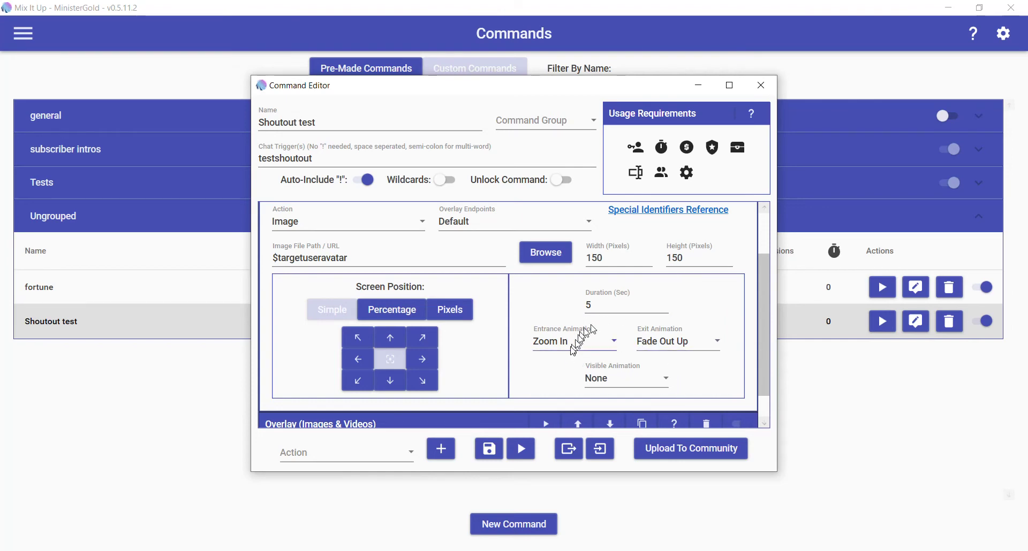
Confirm the avatar's Zoom In entrance and Fade Out Up exit, then expand the text overlay.
left_click(611, 343)
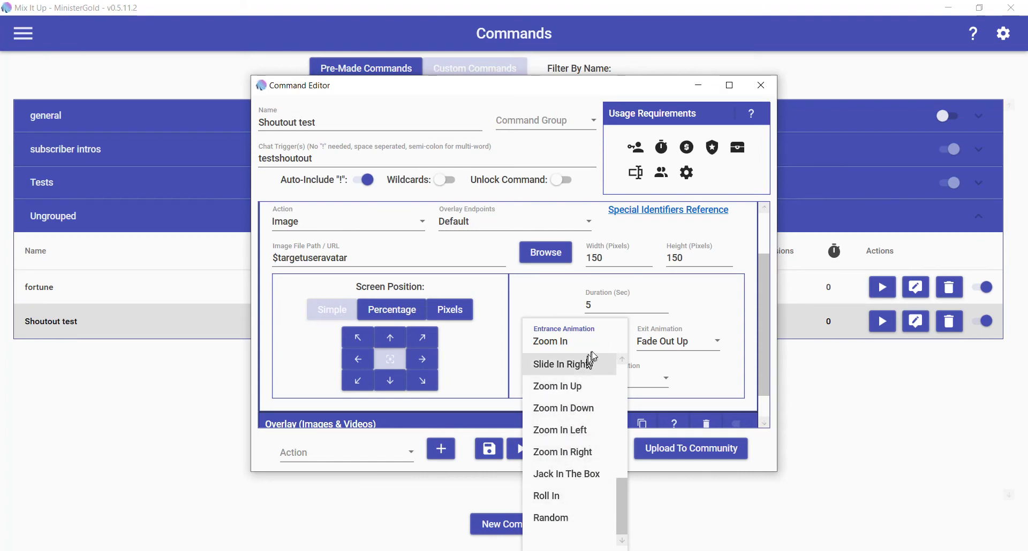
left_click(720, 346)
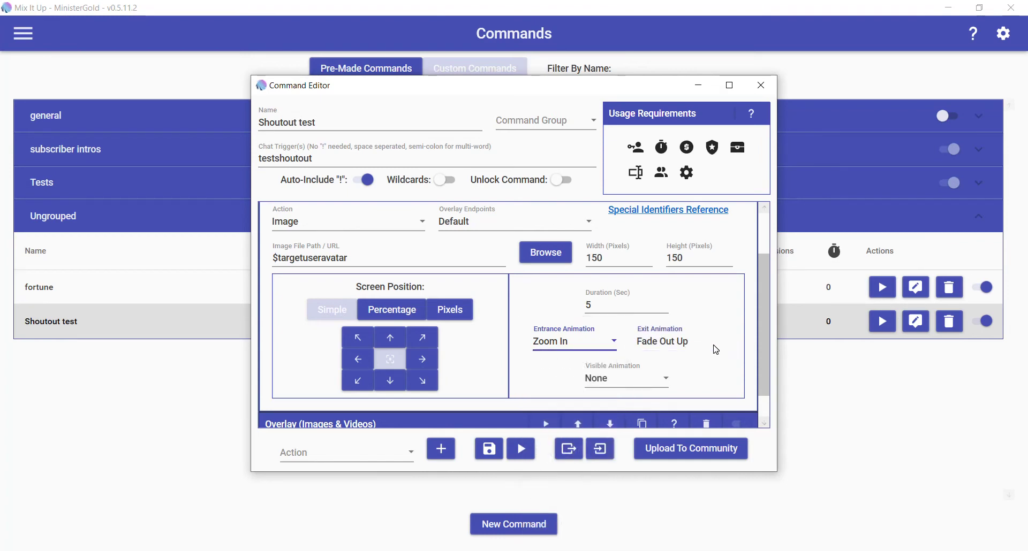
left_click(716, 350)
left_click(737, 350)
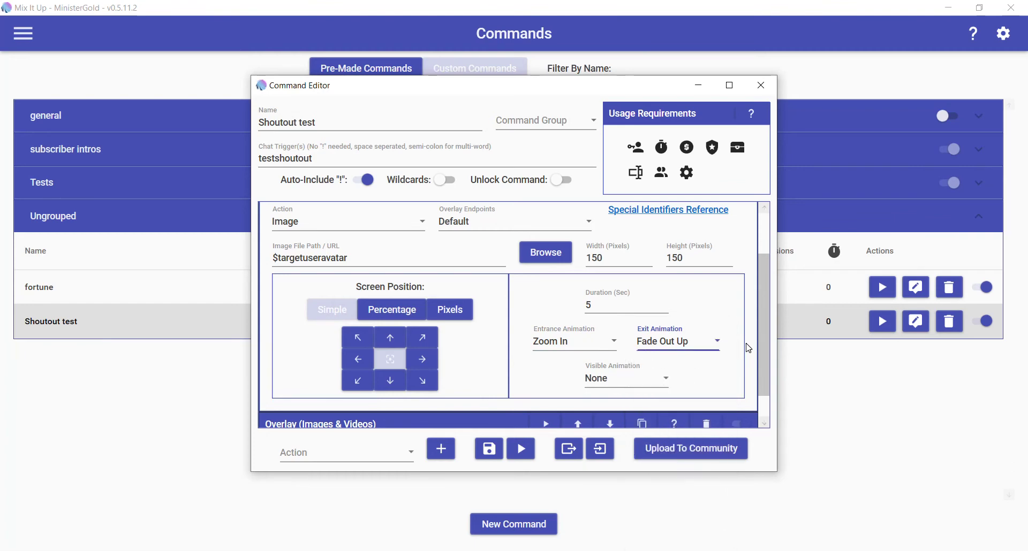
scroll(468, 226, "up", 3)
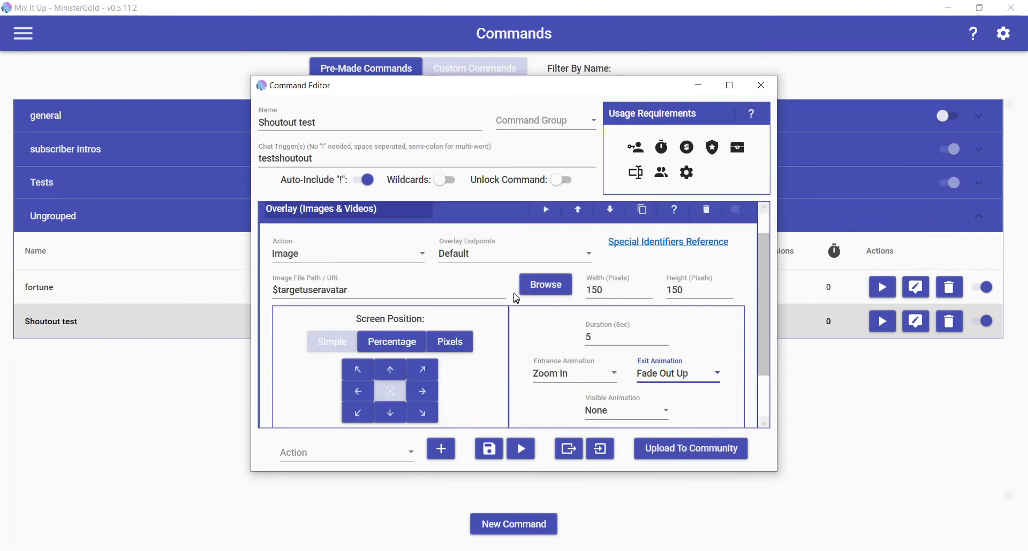
left_click(508, 214)
left_click(474, 271)
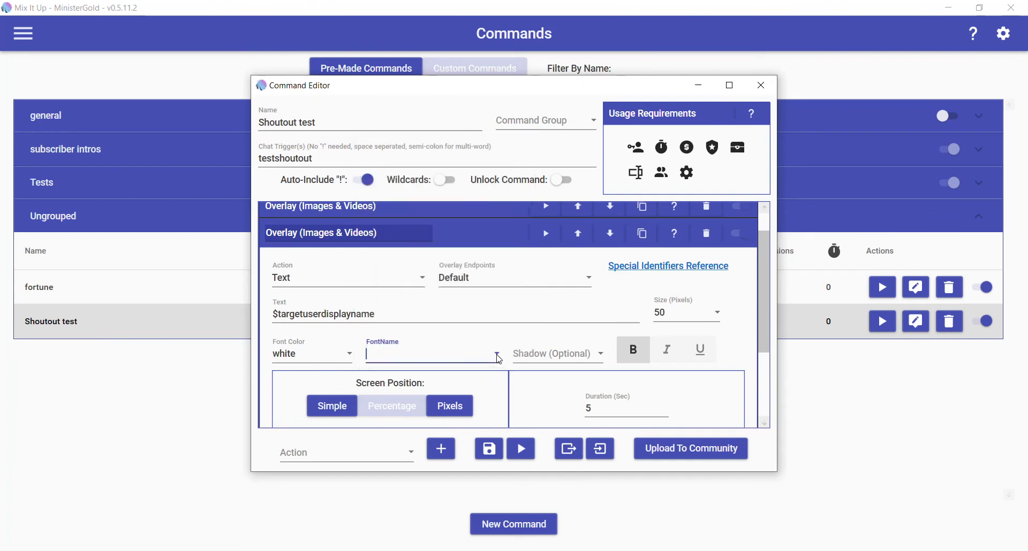
Review the name text overlay's font, 66% top position and Fade In/Fade Out animations.
left_click(498, 355)
left_click(497, 356)
scroll(455, 348, "down", 2)
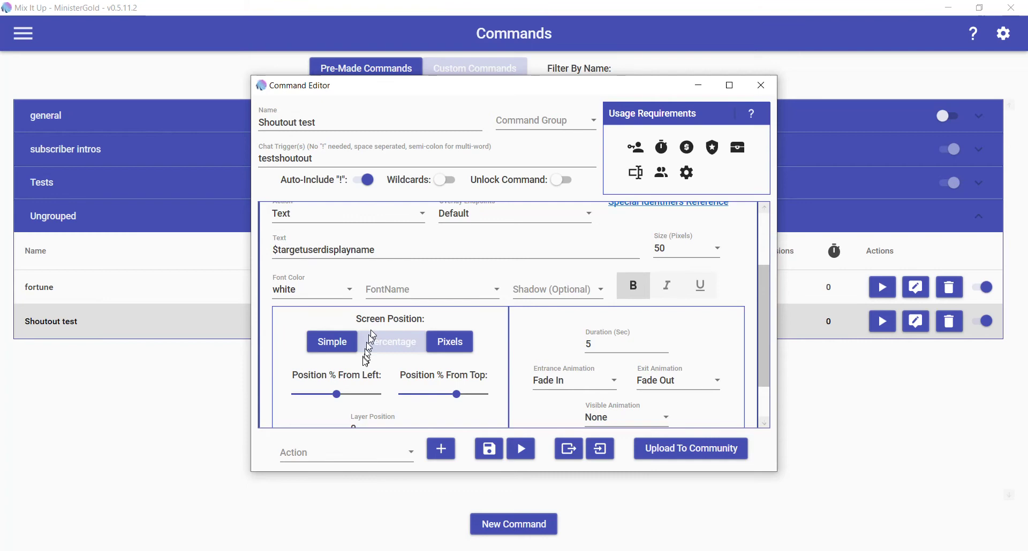
left_click(339, 396)
mouse_move(457, 399)
scroll(482, 364, "down", 2)
scroll(493, 369, "up", 1)
scroll(495, 348, "up", 5)
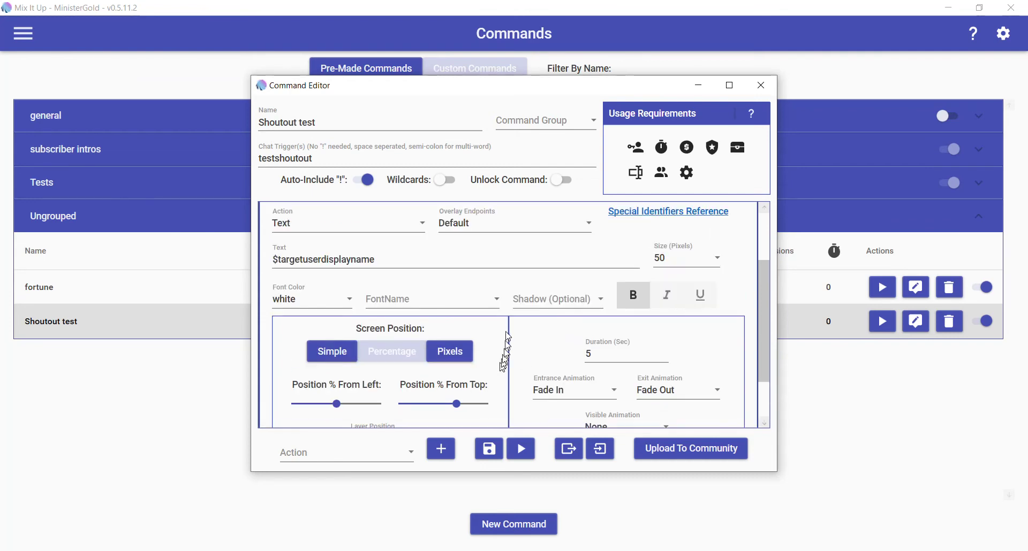
Check the Wait action's 5-second delay, leaving the text overlay collapsed.
left_click(490, 248)
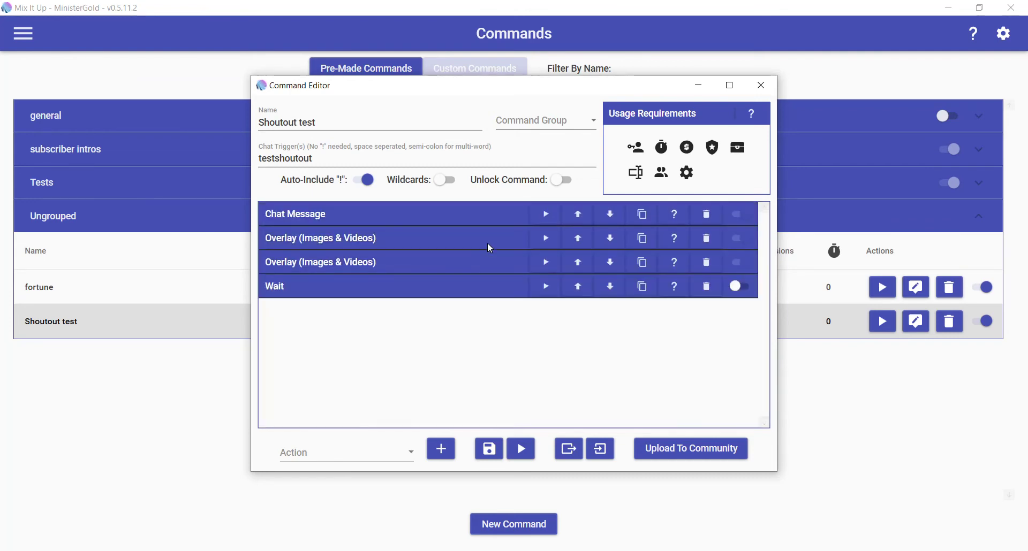
left_click(448, 286)
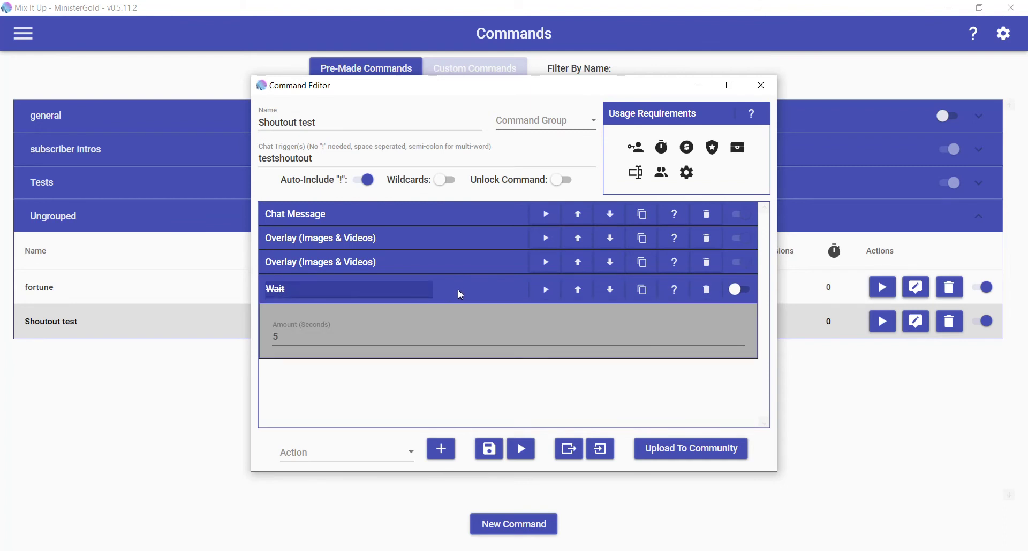
left_click(513, 262)
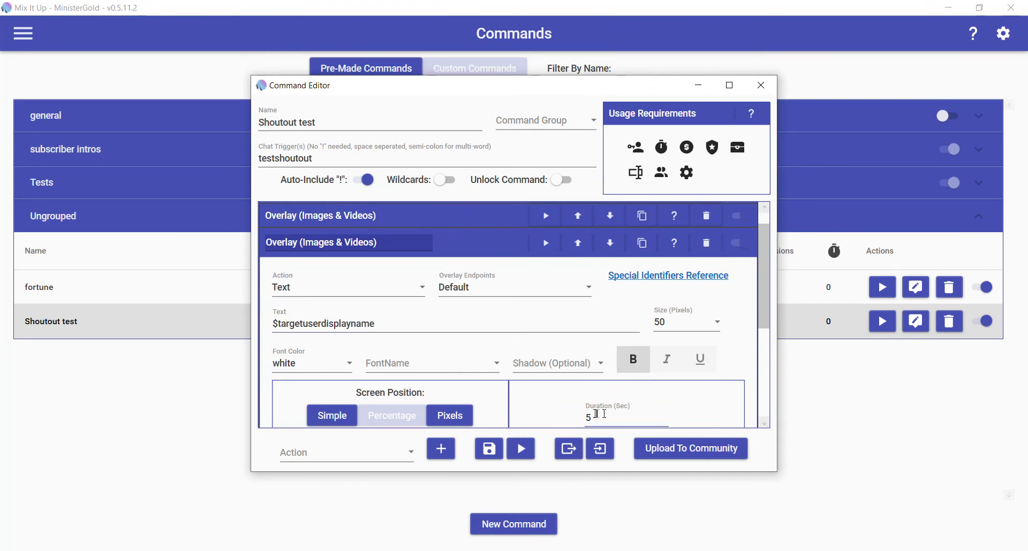
left_click(511, 250)
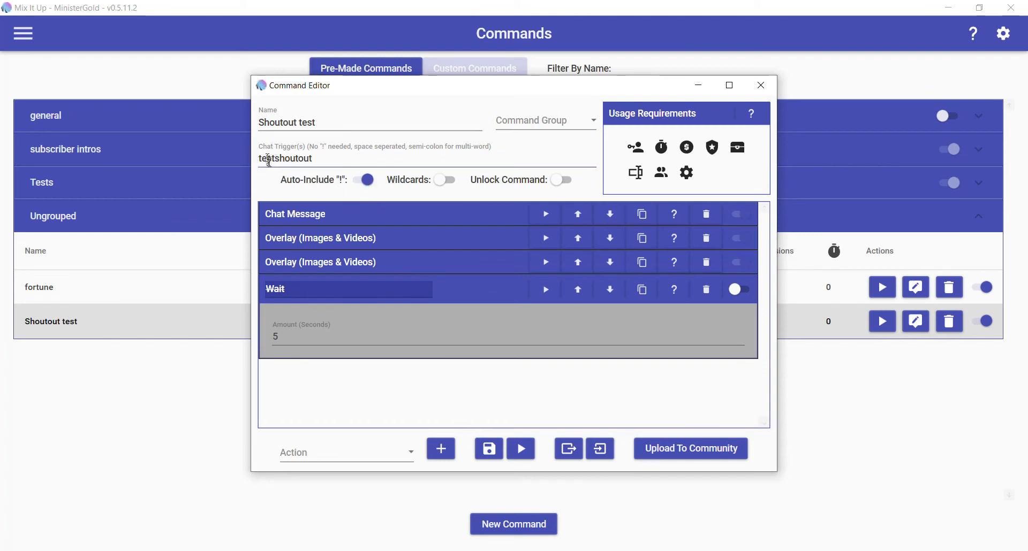
Keep Auto-Include "!" on for trigger testshoutout and save the Shoutout test command.
left_click(360, 180)
left_click(267, 159)
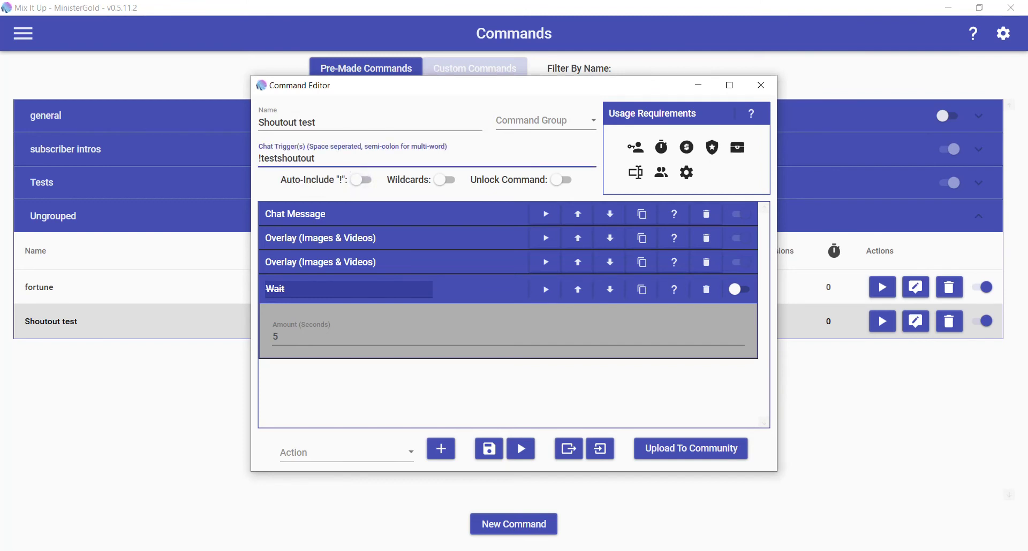
left_click(362, 181)
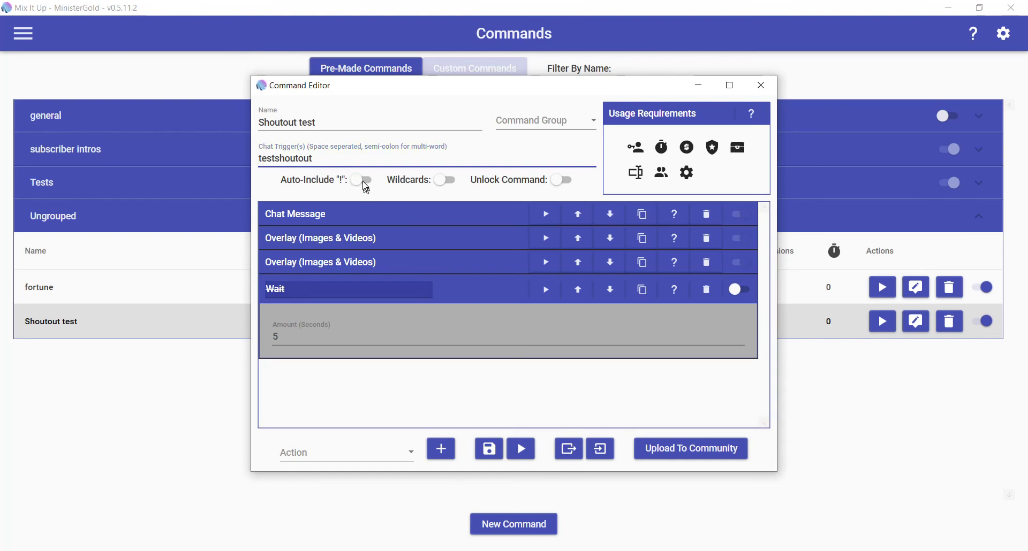
left_click(489, 449)
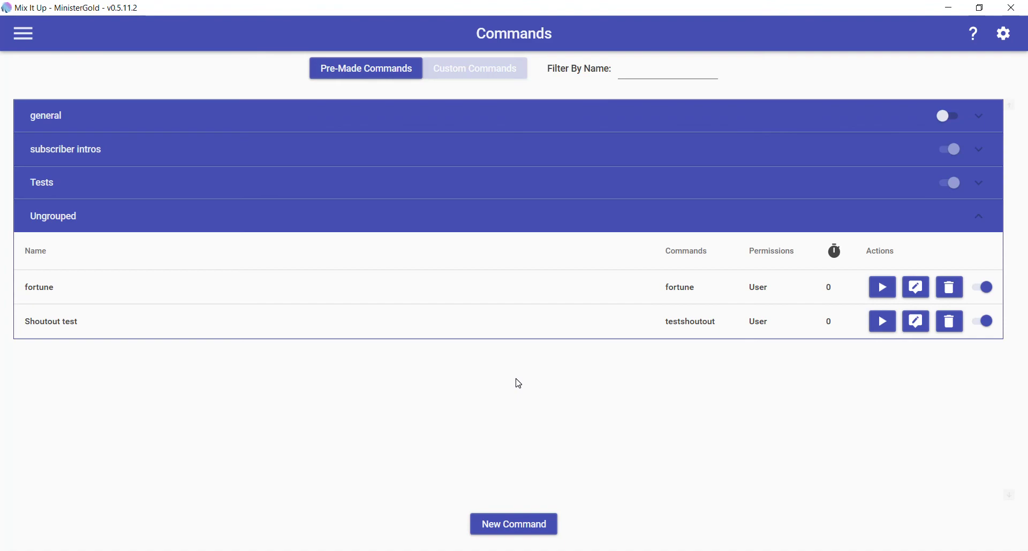
Switch to OBS Studio to see the !testshoutout reply in its chat.
key("alt+Tab")
key("alt+Tab")
key("alt+Tab")
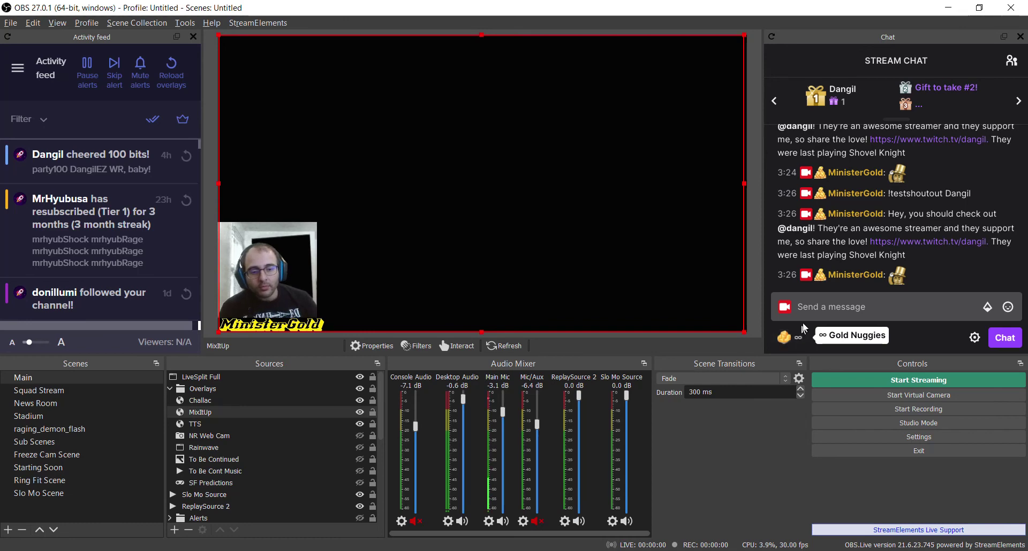
Send '!testshoutout Dangil' in the StreamElements chat, then switch back to Mix It Up.
left_click(798, 307)
type("!testshouout")
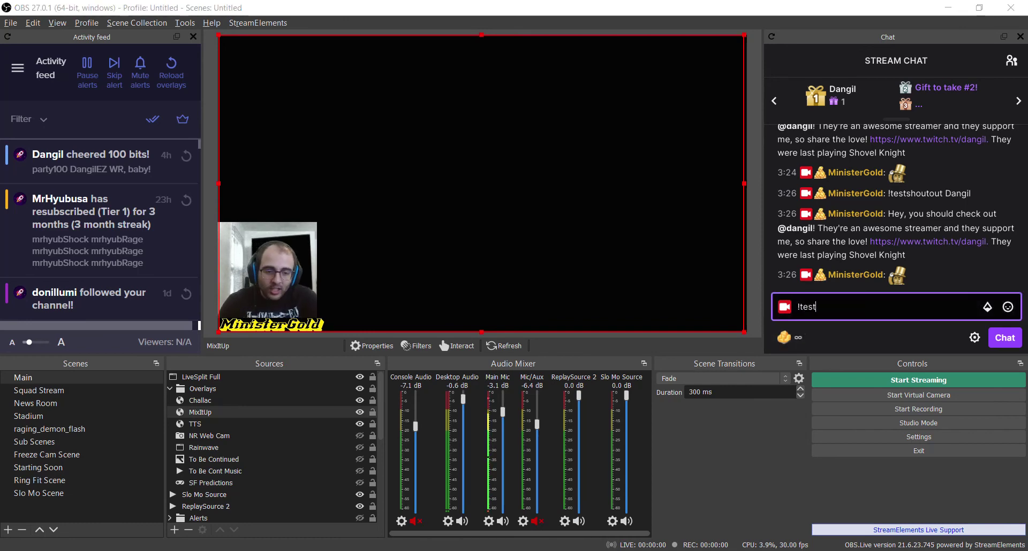
key("BackSpace")
key("BackSpace")
key("BackSpace")
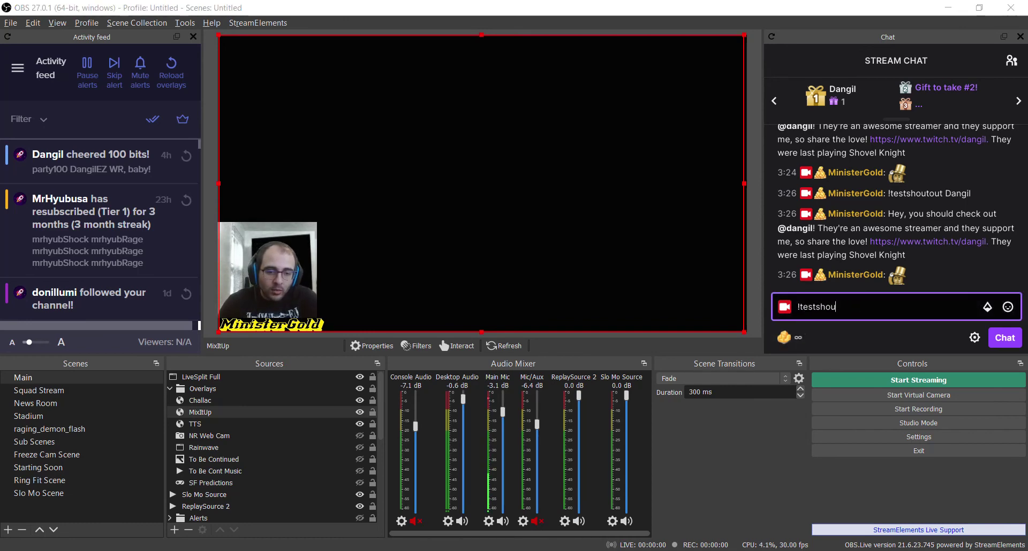
type("tout Dangil")
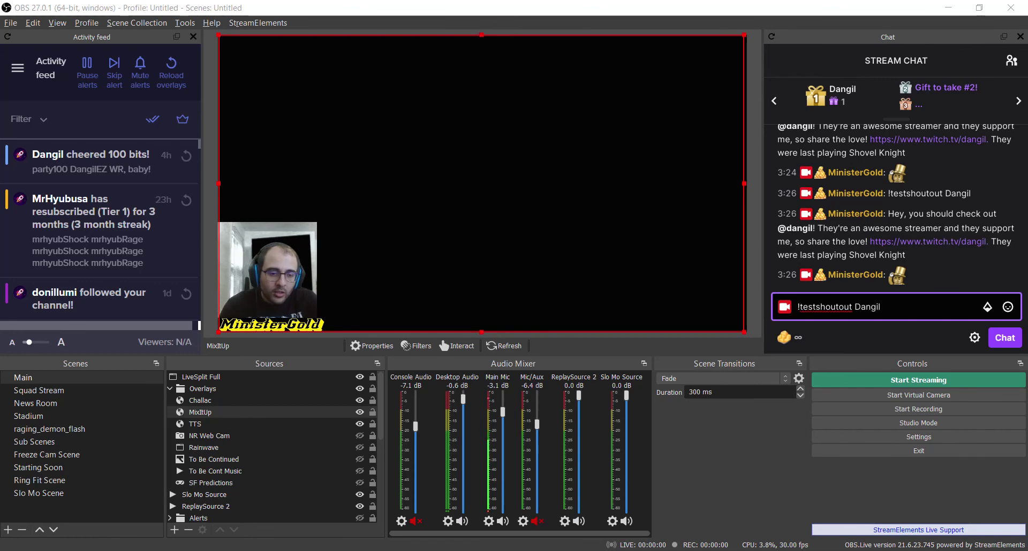
key("Return")
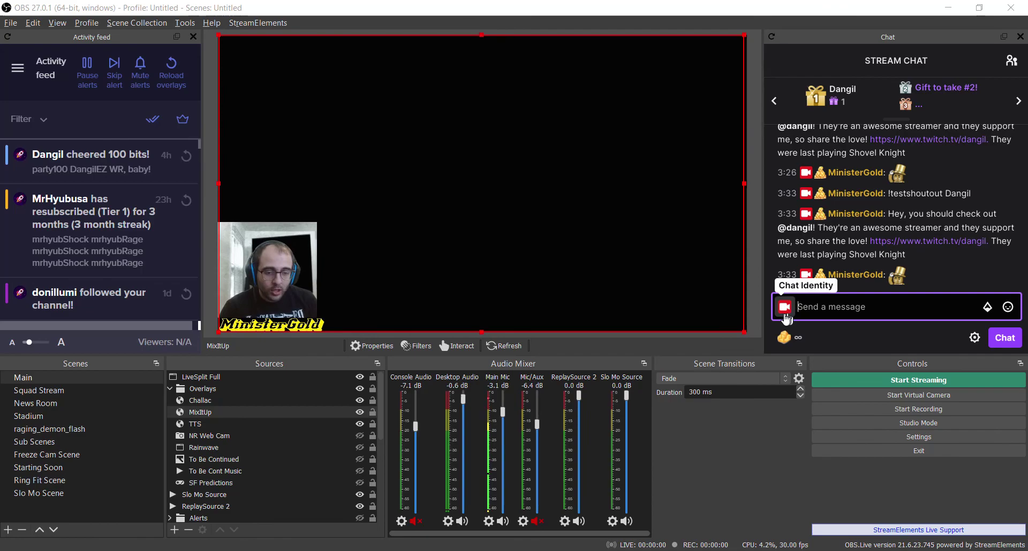
key("alt+Tab")
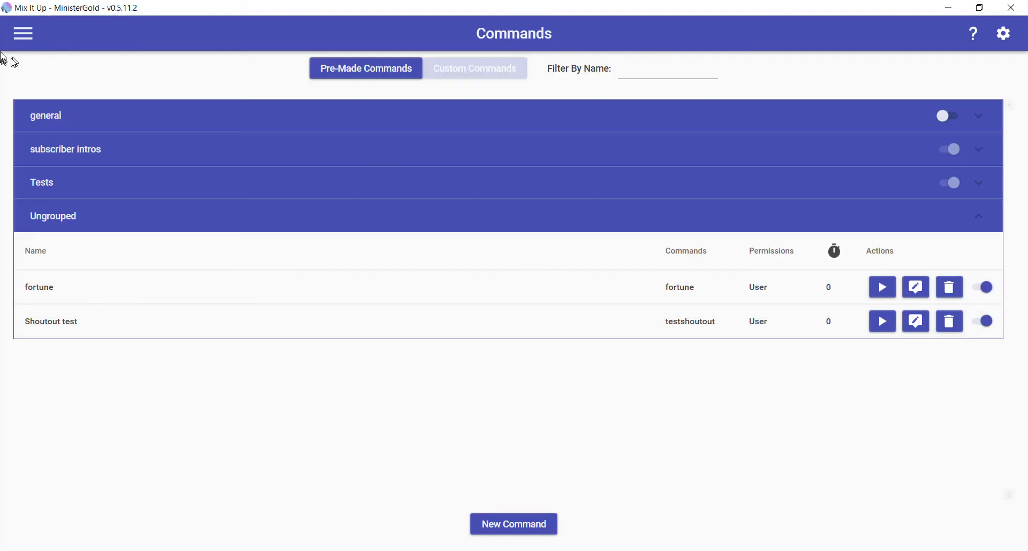
Review the Twitch Channel Raided event's '!testshoutout $latestraidusername' chat message and save the event command.
left_click(29, 40)
left_click(51, 147)
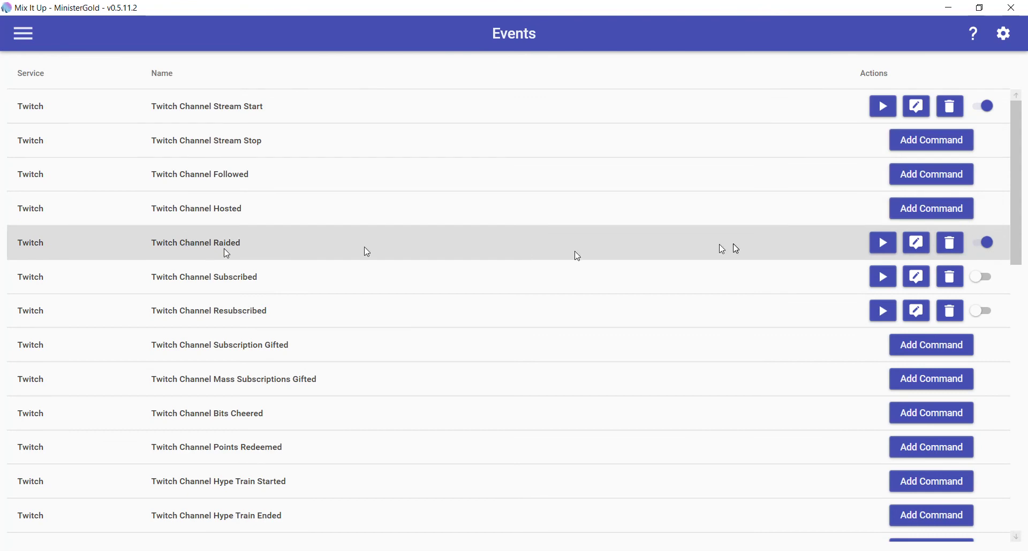
left_click(917, 243)
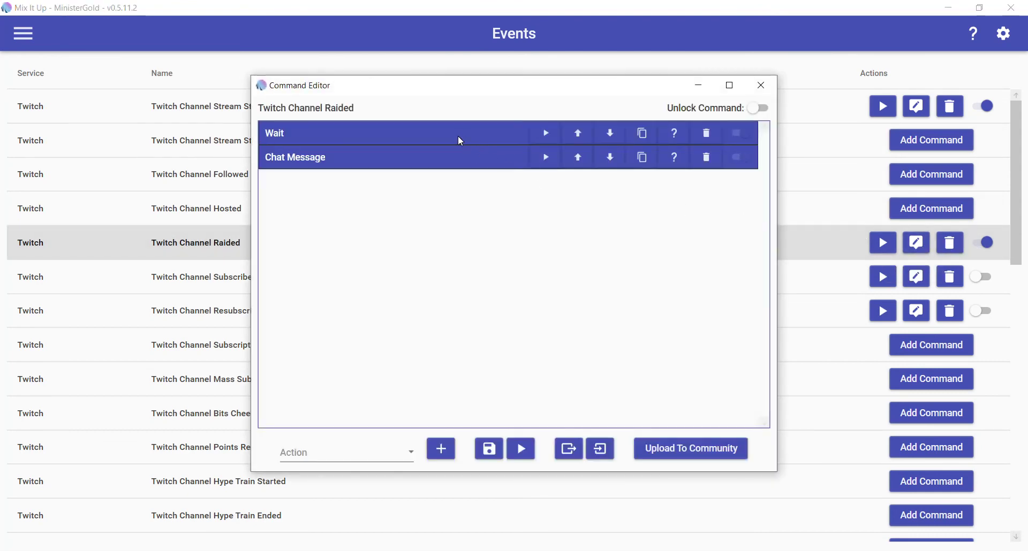
left_click(458, 161)
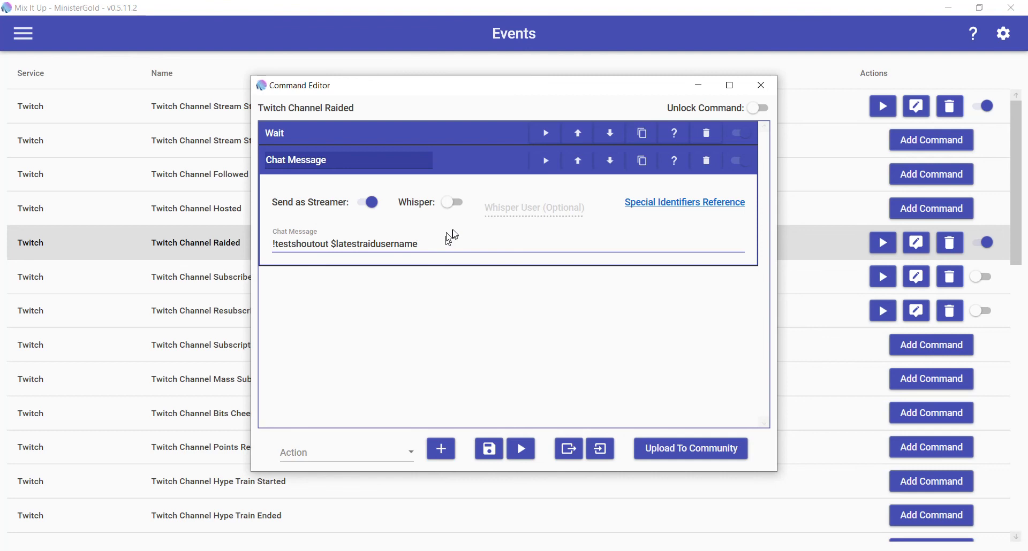
left_click(470, 160)
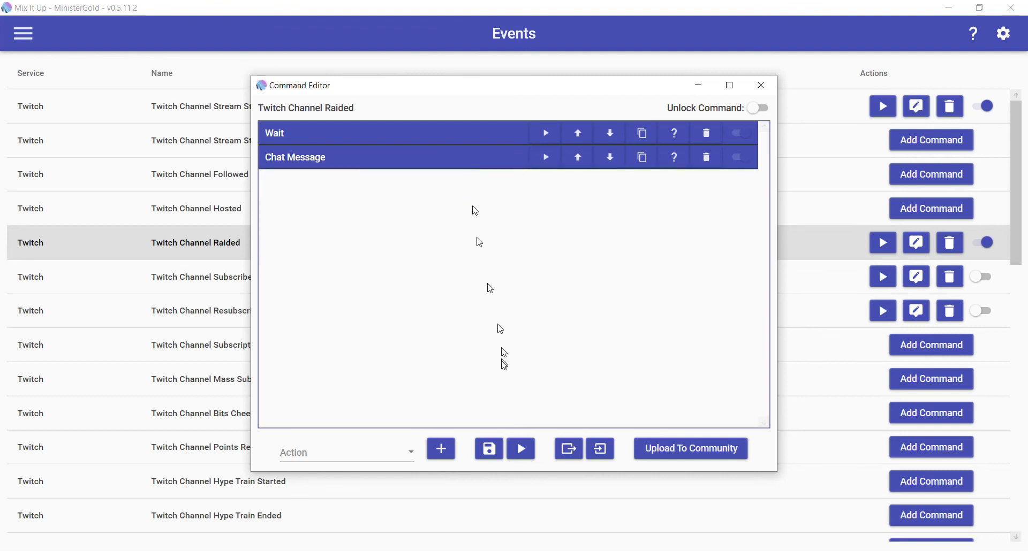
left_click(489, 450)
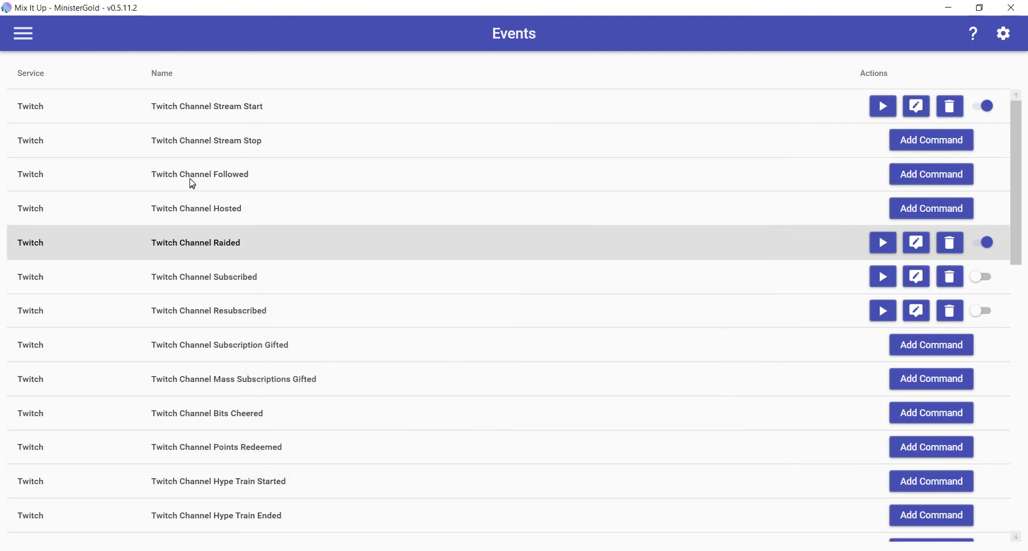
left_click(21, 32)
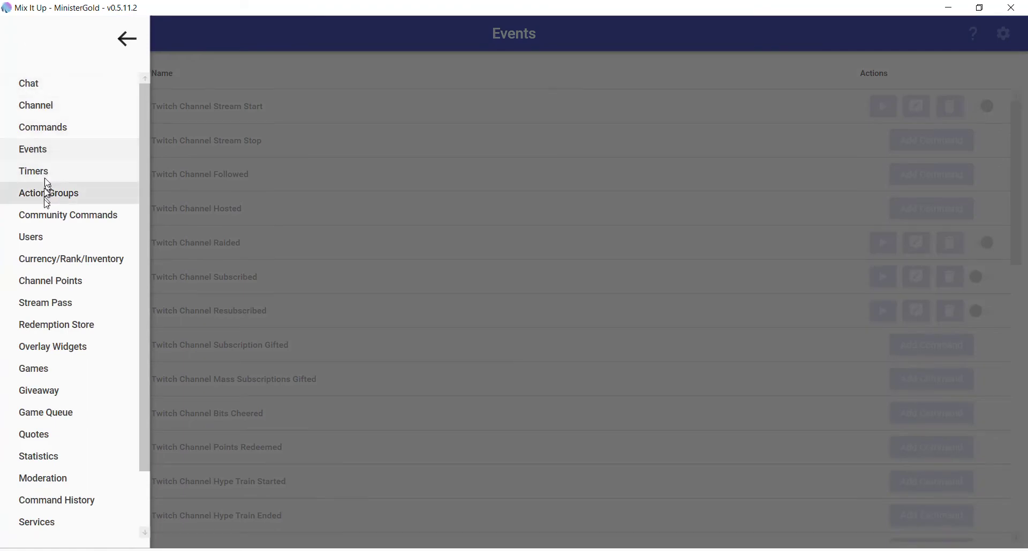
Open the Shoutout test command and read through its full chat message text.
left_click(40, 129)
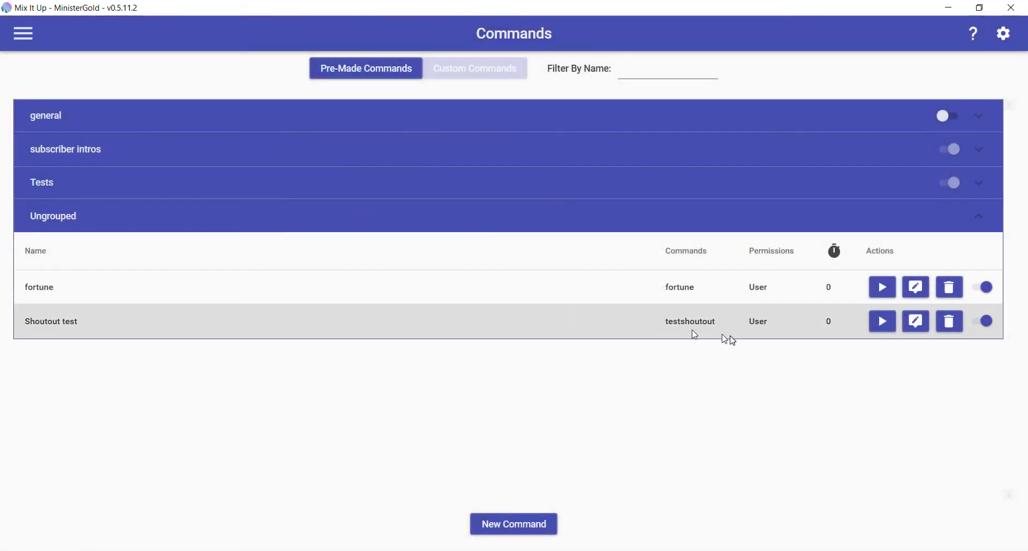
left_click(916, 321)
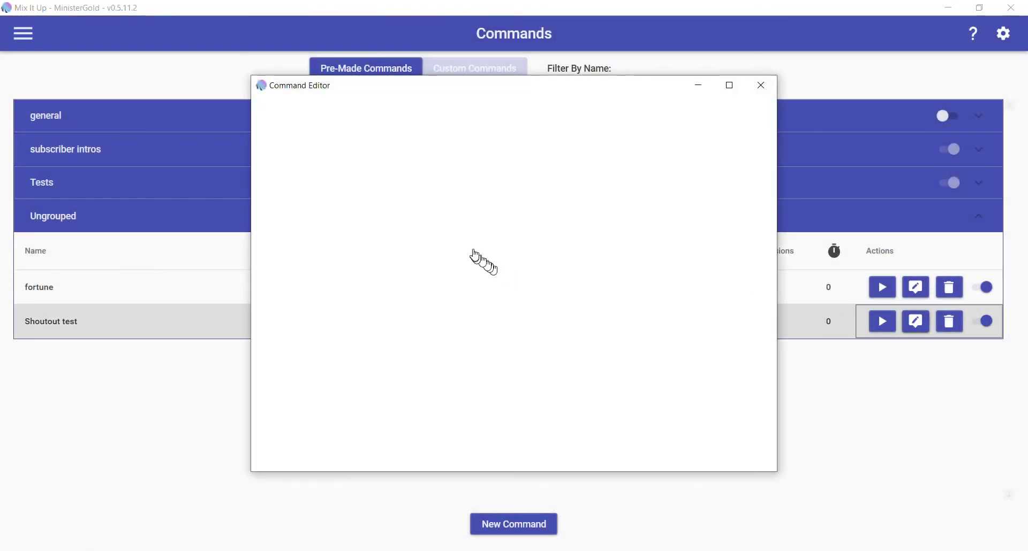
left_click(417, 218)
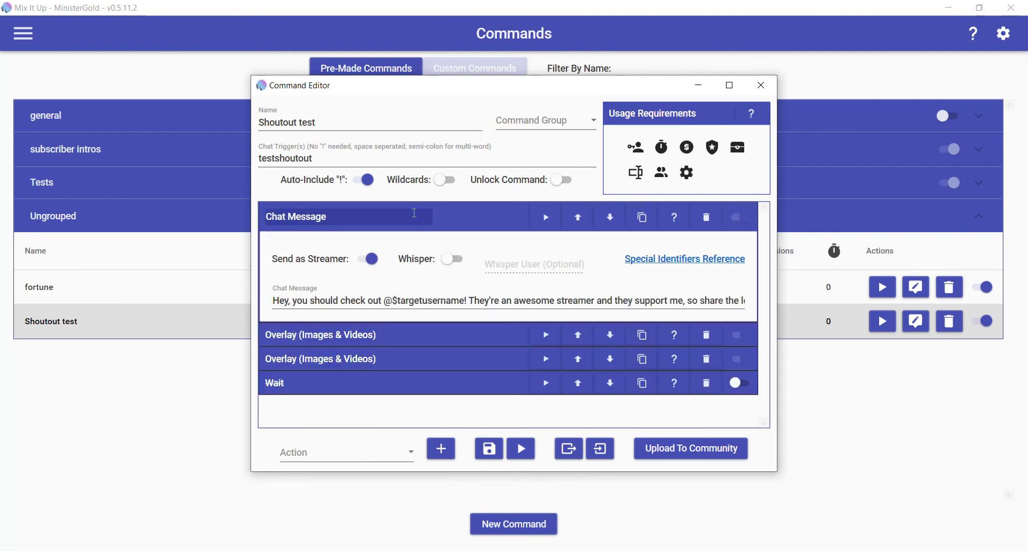
left_click(328, 301)
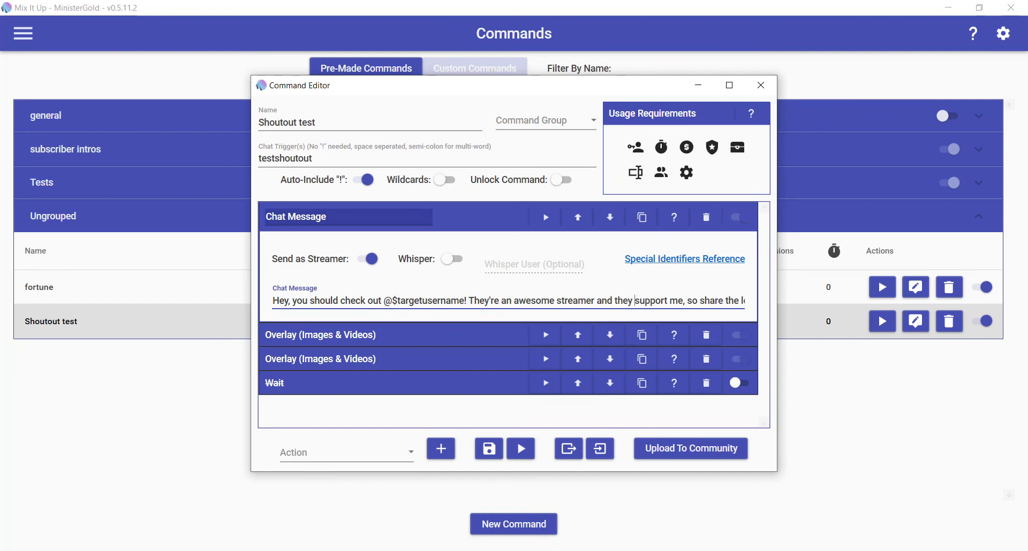
key("ctrl+Right")
key("ctrl+Right")
key("ctrl+Right")
key("ctrl+Right")
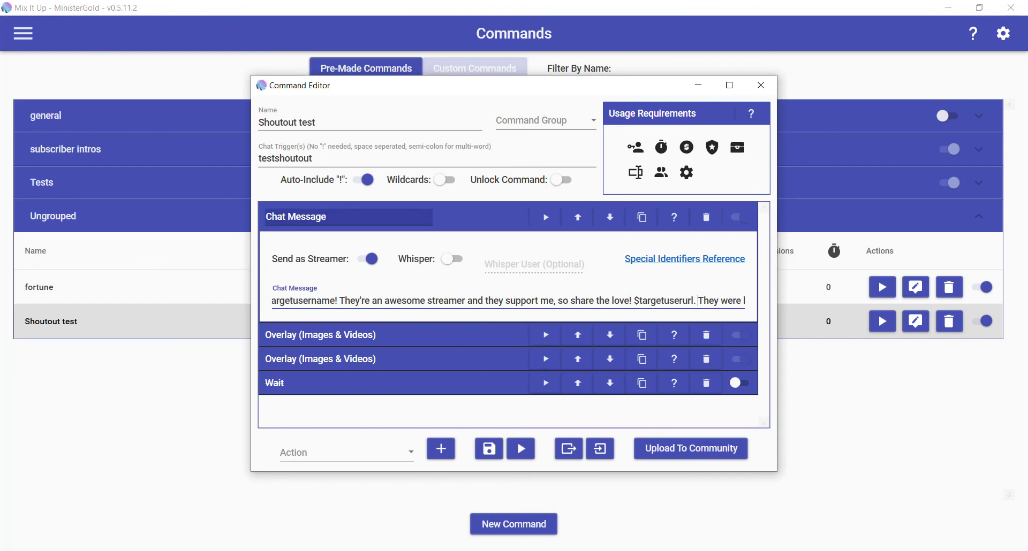
key("ctrl+Right")
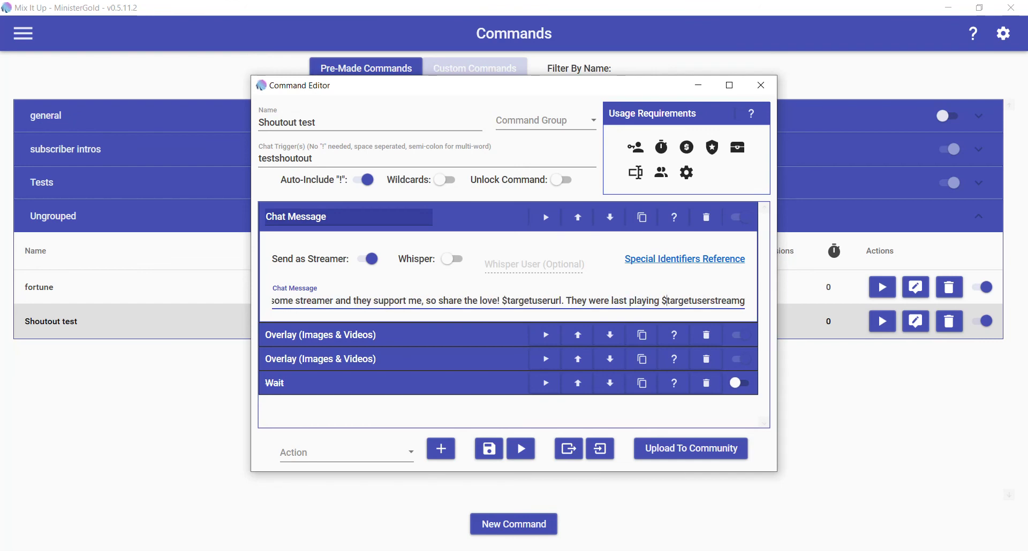
left_click(431, 221)
Review the avatar image and display-name text overlay actions, then save Shoutout test.
left_click(442, 237)
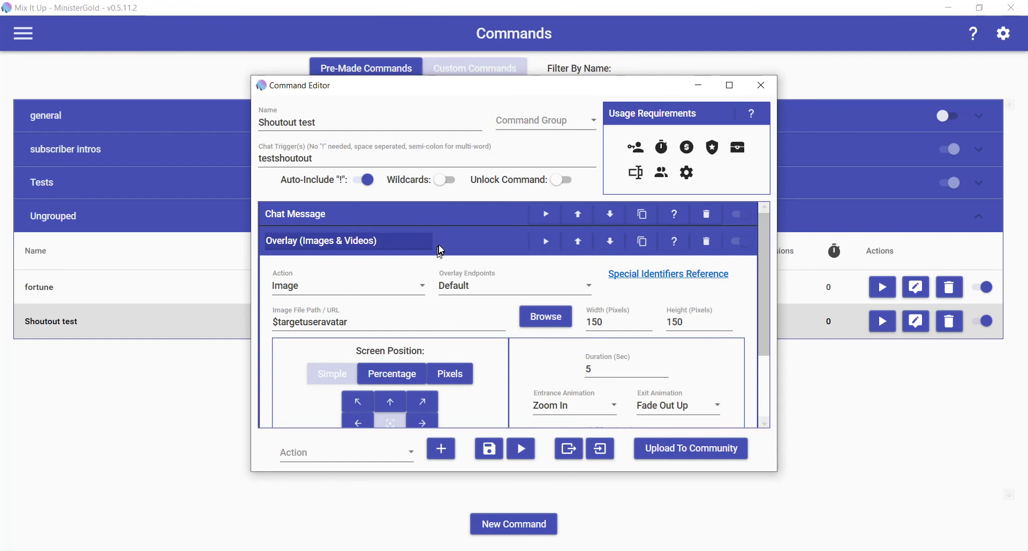
left_click(437, 240)
left_click(441, 261)
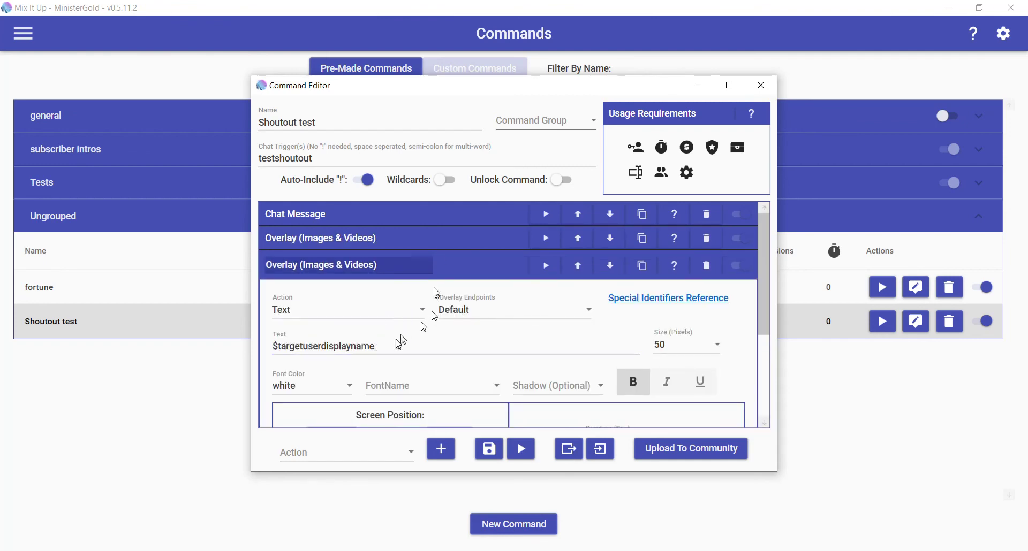
left_click(451, 268)
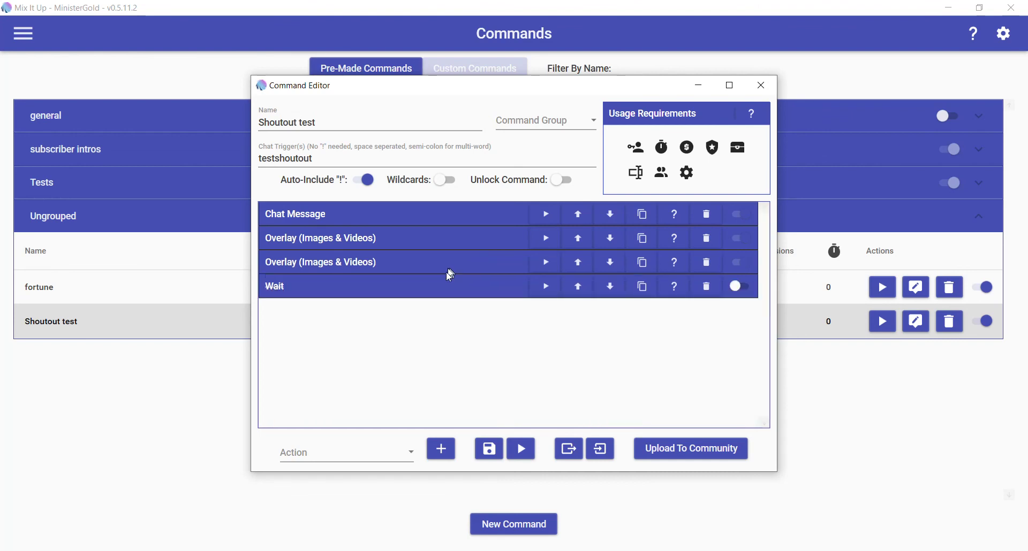
left_click(488, 449)
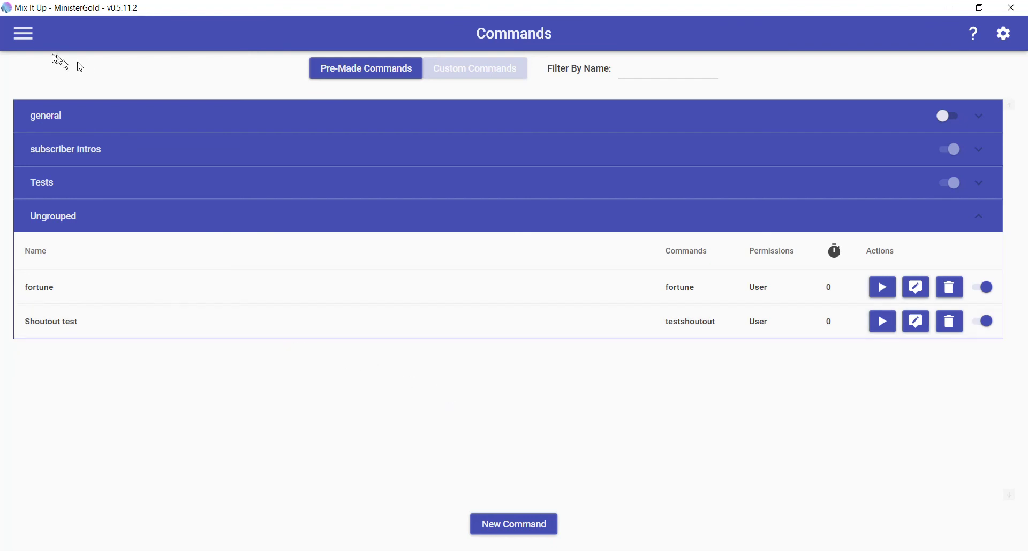
Go to Mix It Up's Chat page to see the Dangil shoutout messages.
left_click(24, 37)
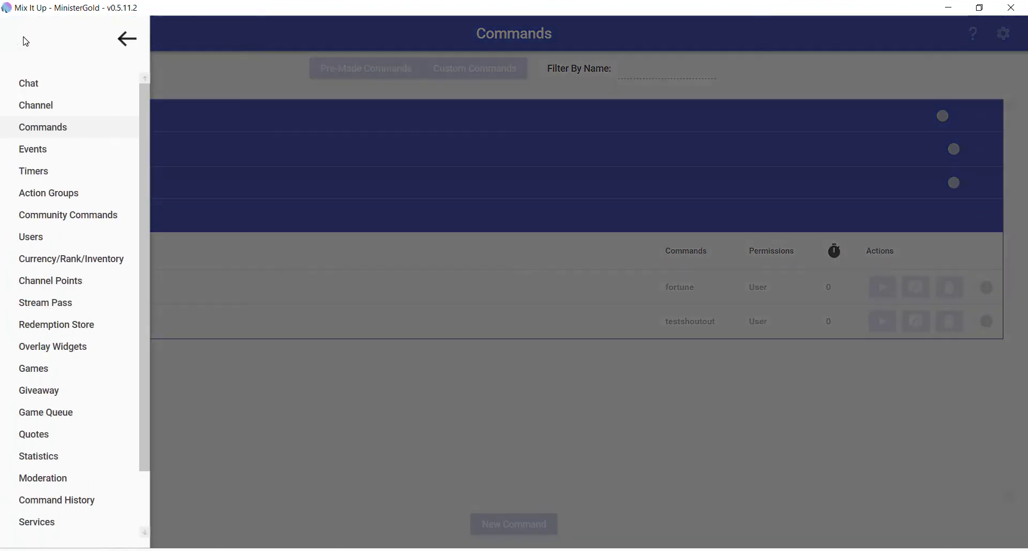
left_click(127, 41)
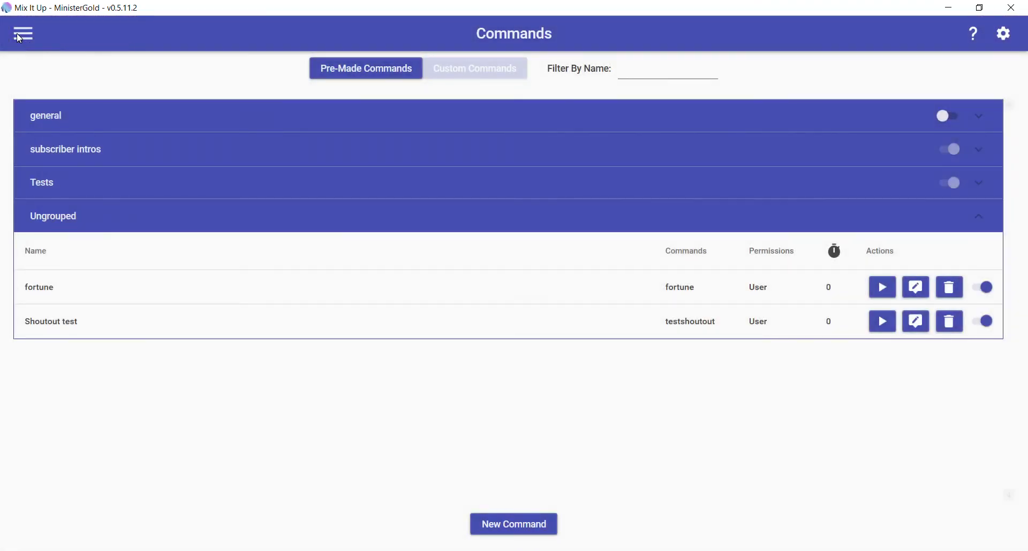
left_click(17, 33)
left_click(24, 79)
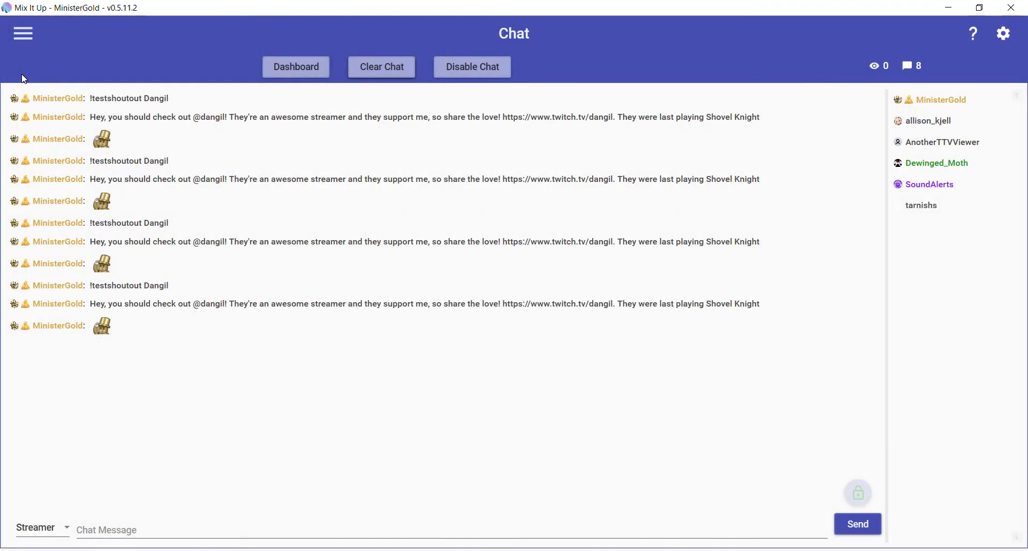